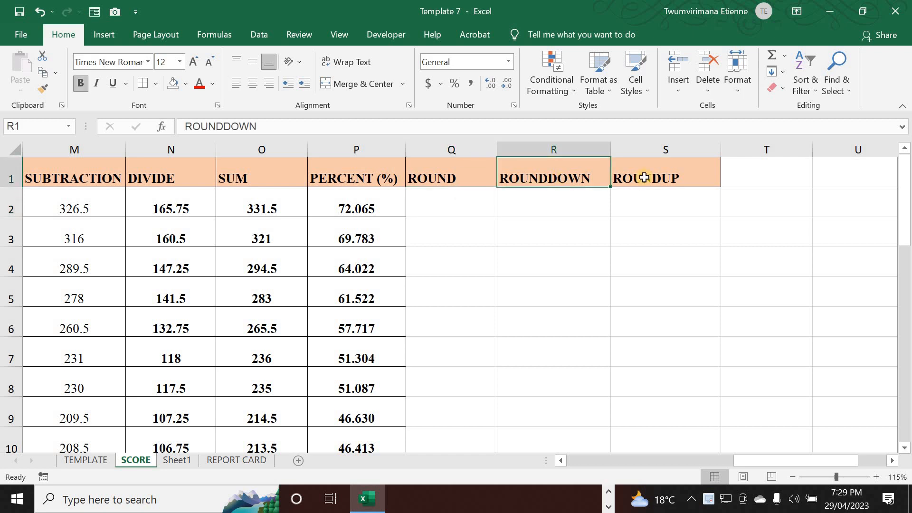
click(665, 177)
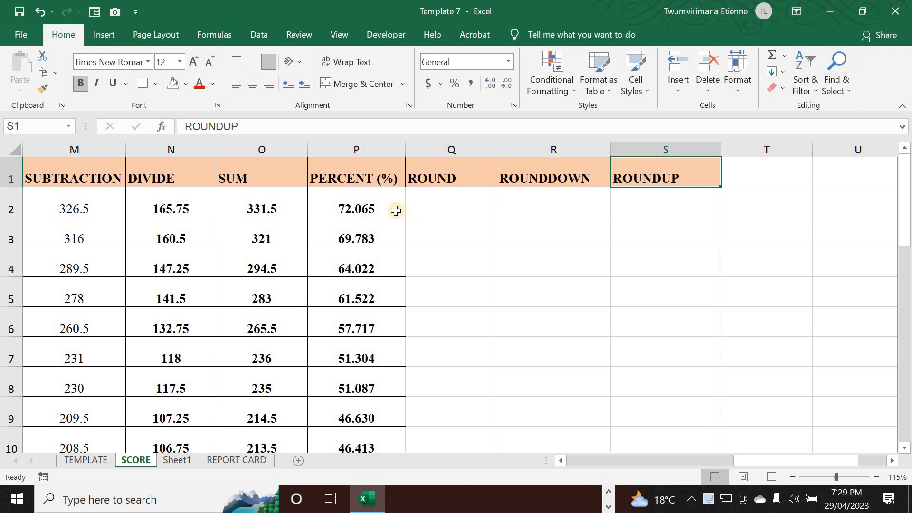
drag(391, 203, 357, 439)
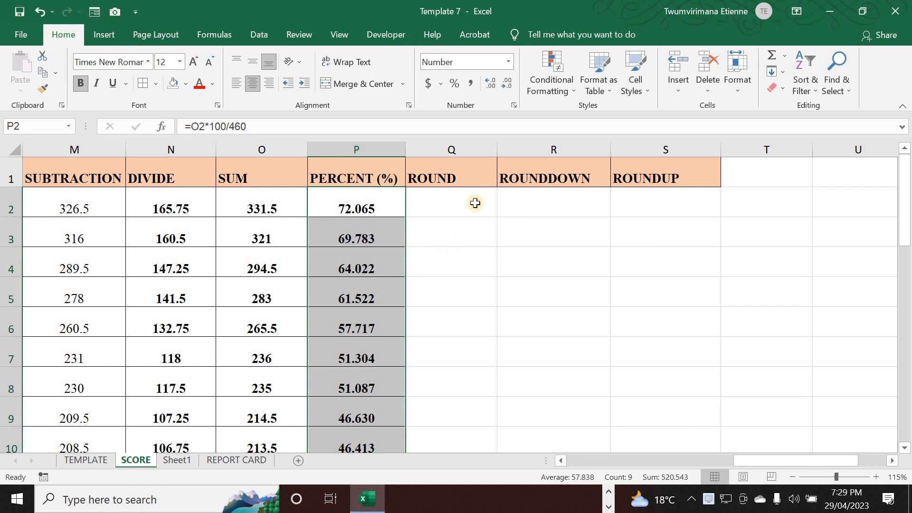
click(586, 189)
click(674, 203)
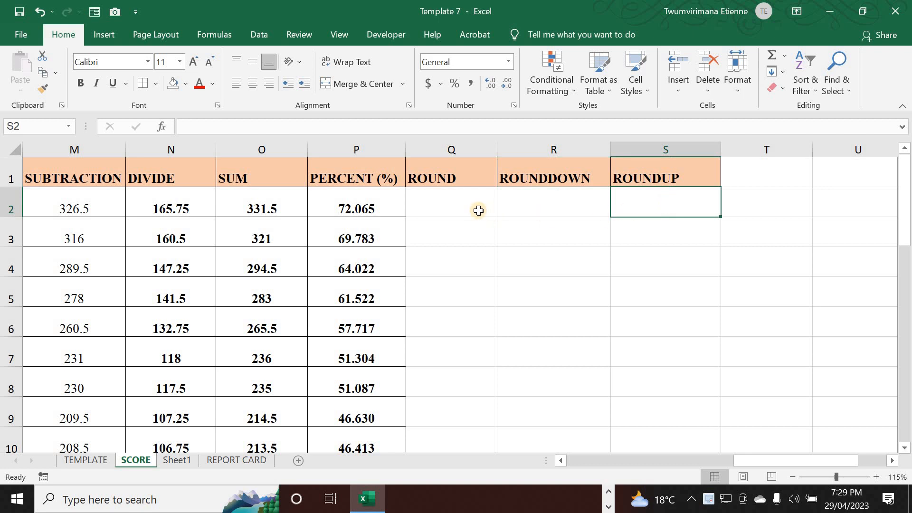
click(476, 205)
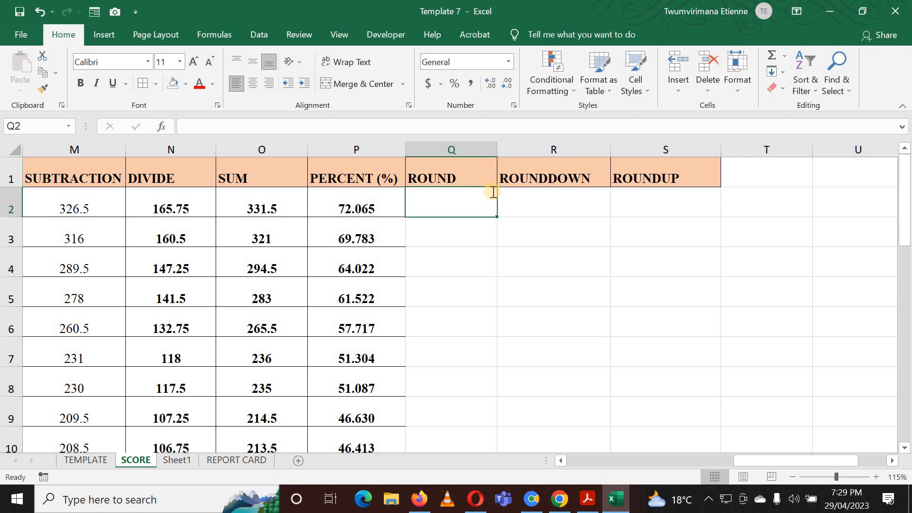
Enter a formula in Q2 that rounds P2 to 2 decimal places with ROUND.
text(=)
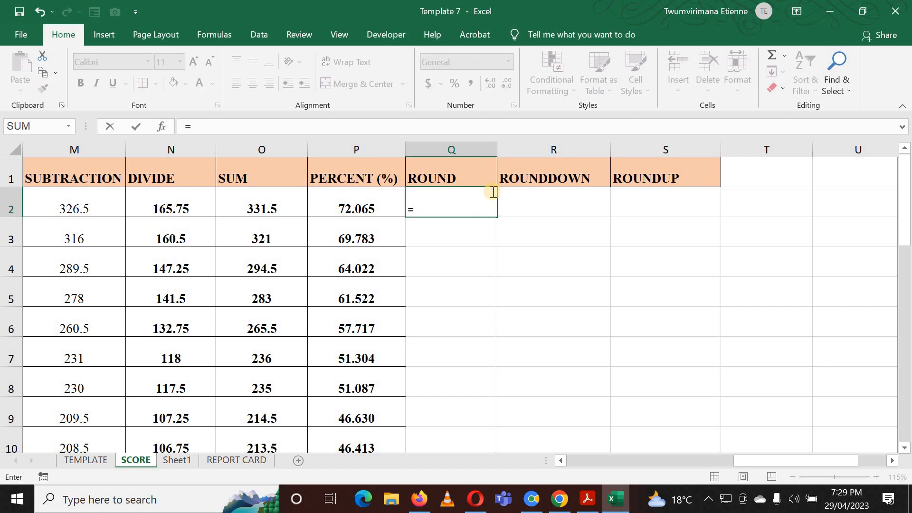
text(RO)
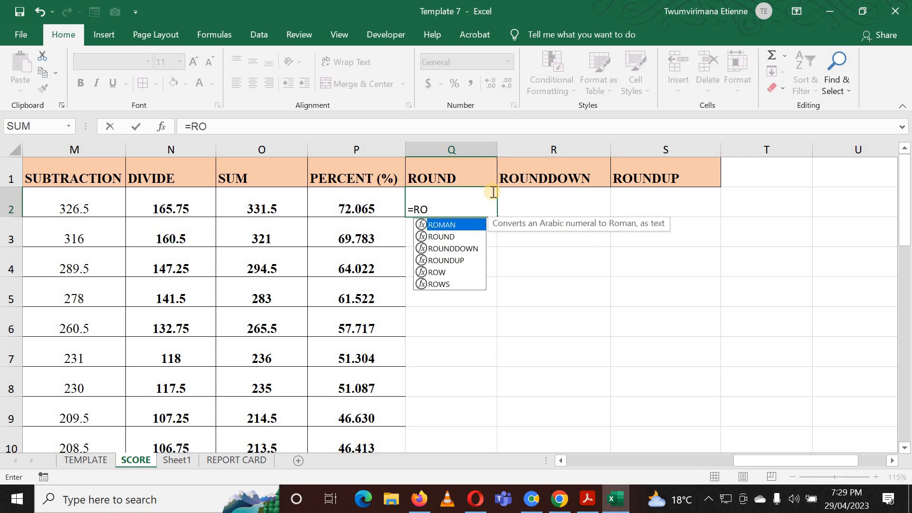
text(UND)
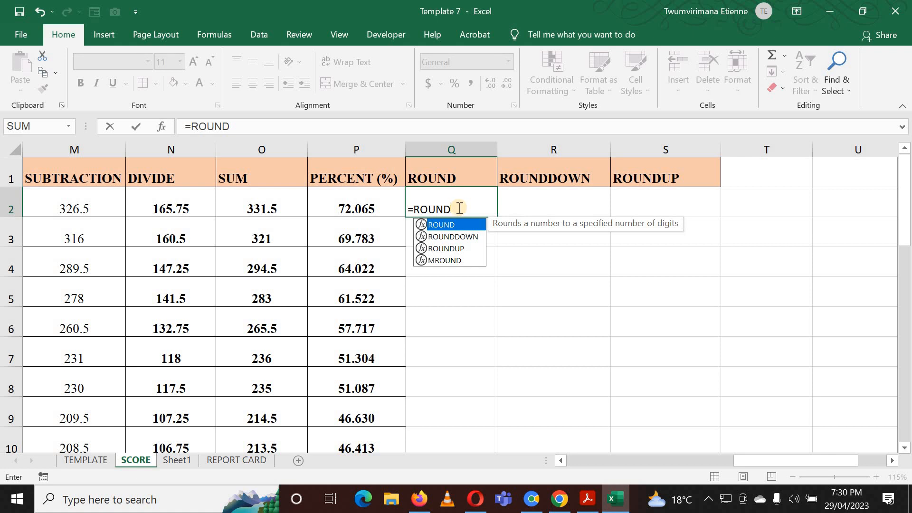
text(()
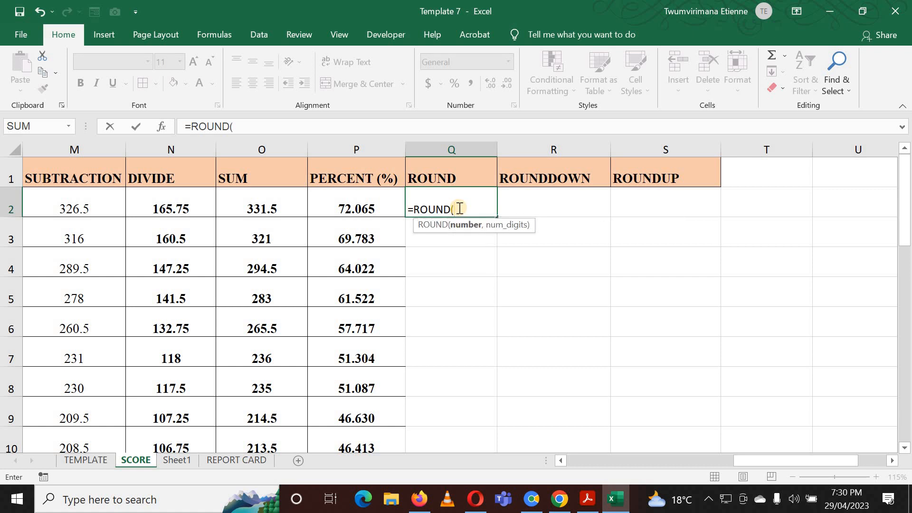
click(389, 207)
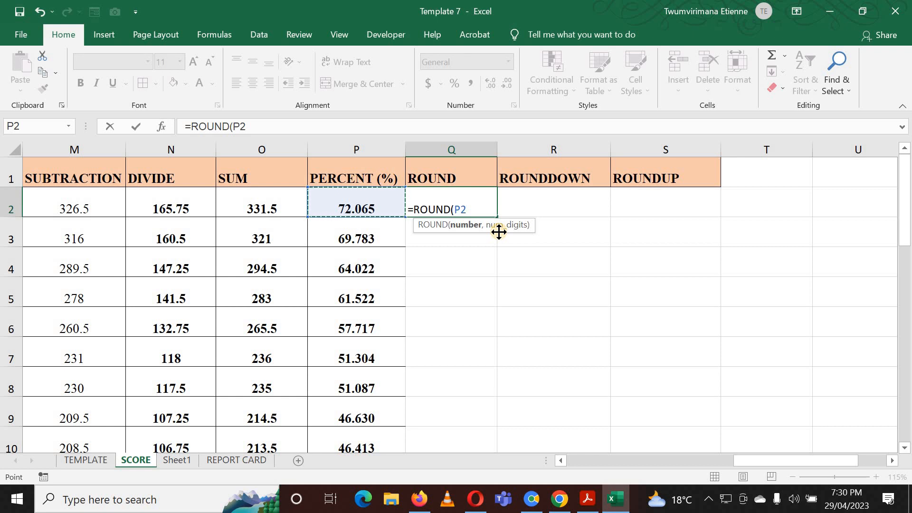
text(,)
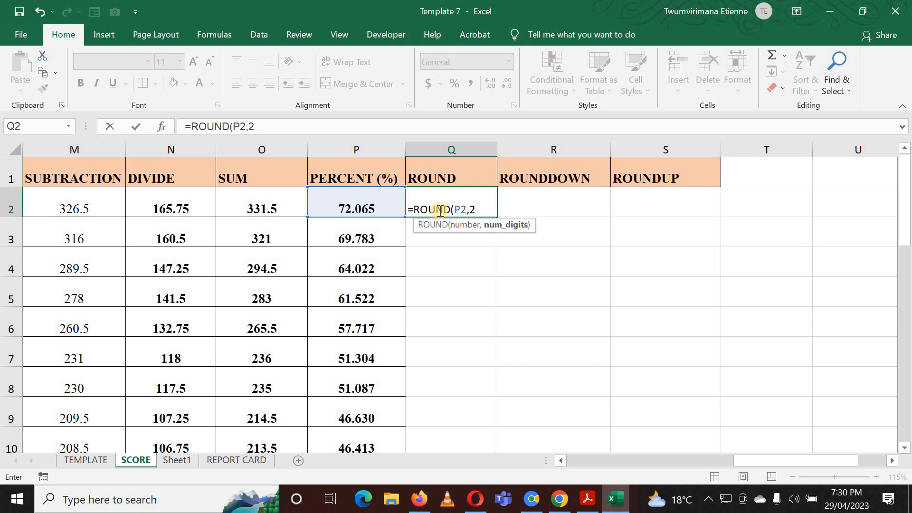
text(2))
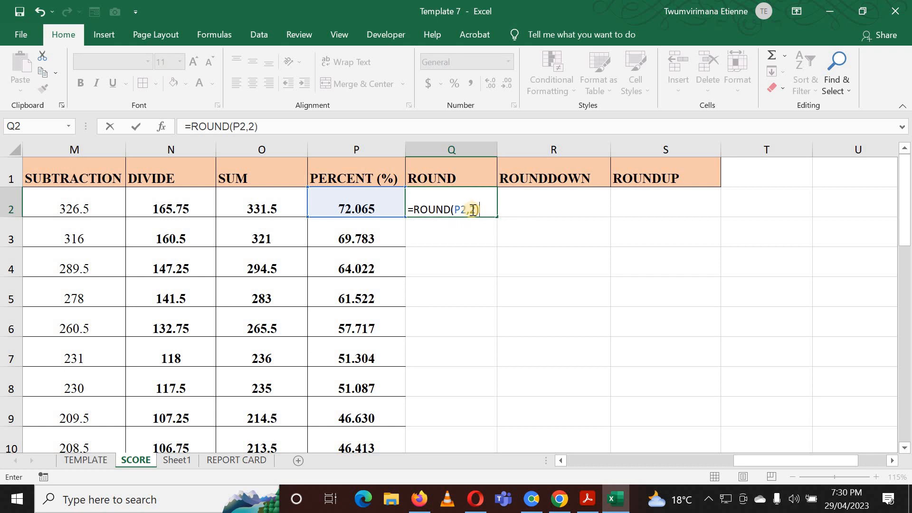
key(Return)
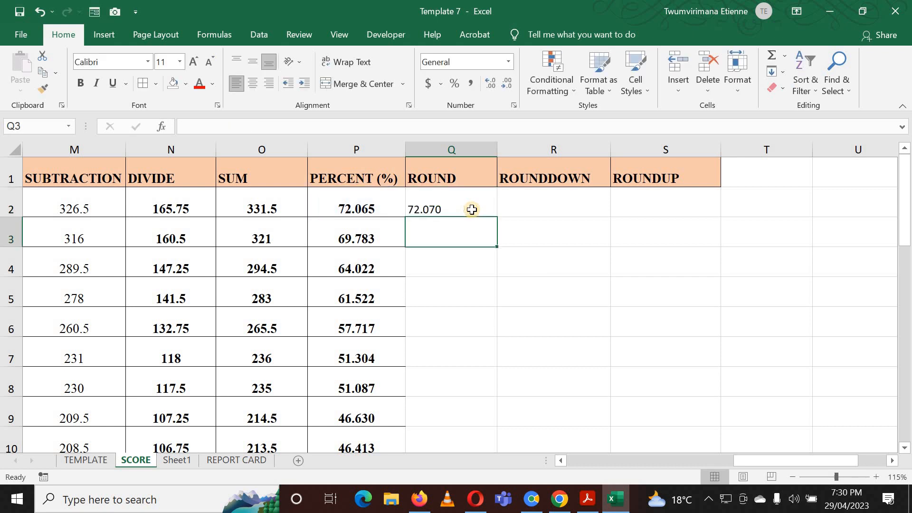
Set the number format of Q2 to General.
click(446, 209)
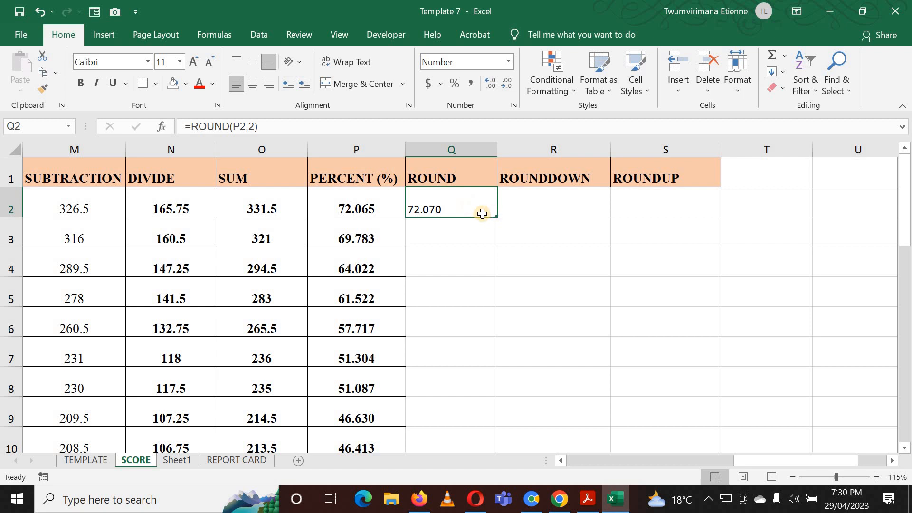
click(460, 237)
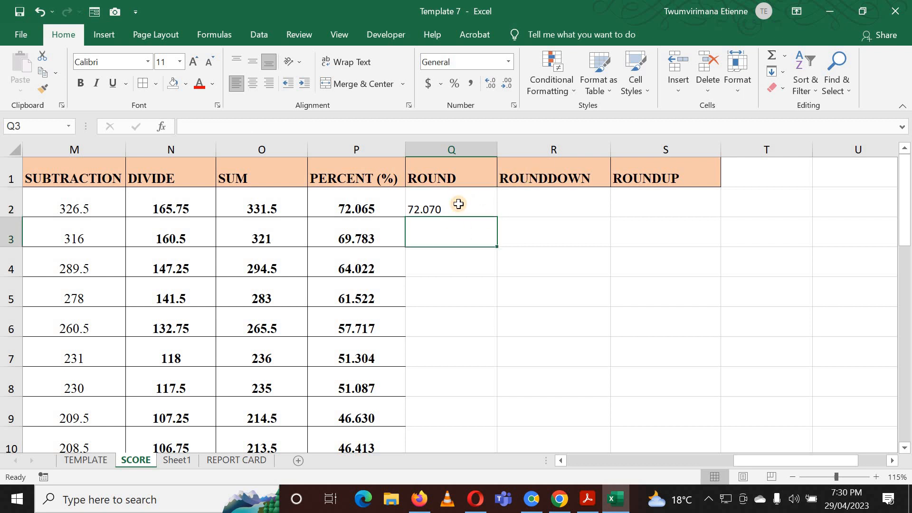
click(442, 207)
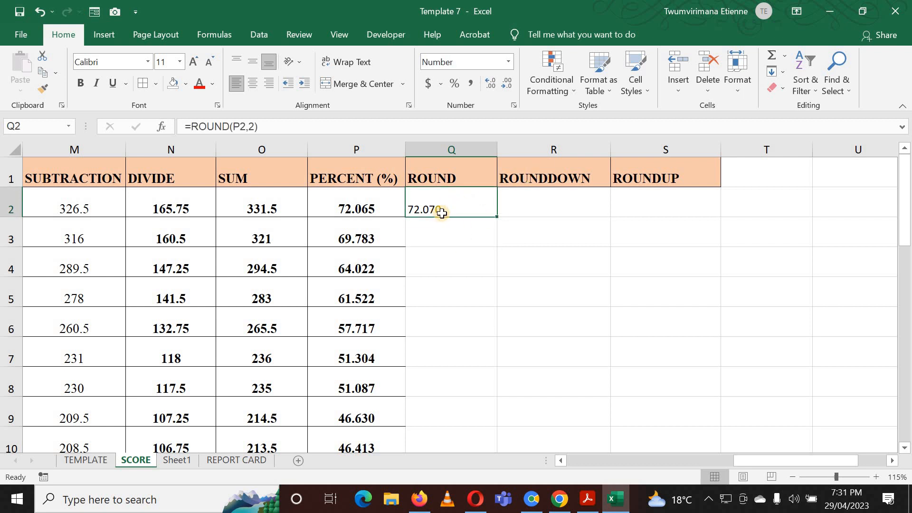
click(507, 62)
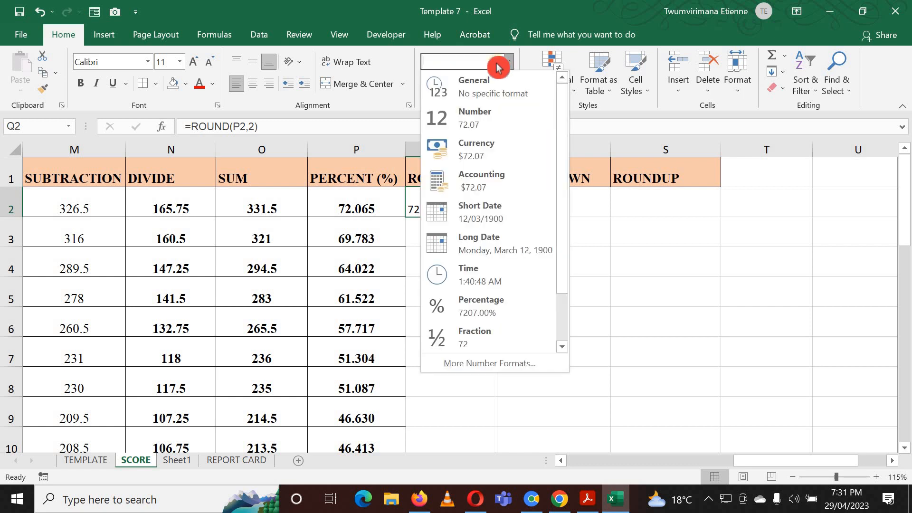
click(489, 87)
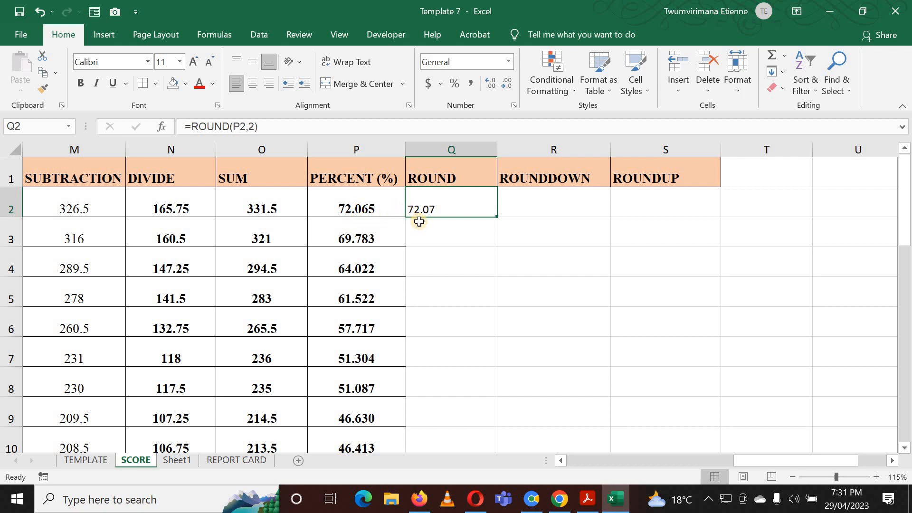
Clear the ROUND formula from Q2.
click(431, 230)
double_click(444, 208)
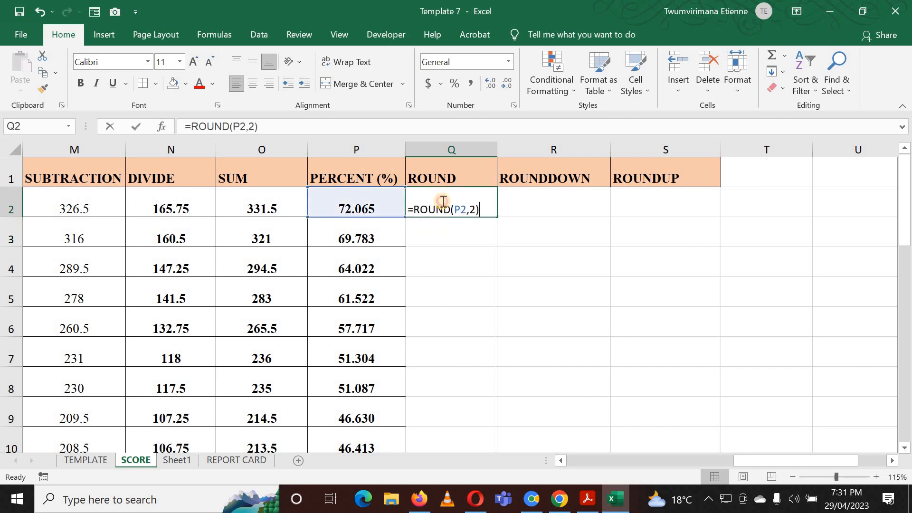
click(478, 208)
key(BackSpace)
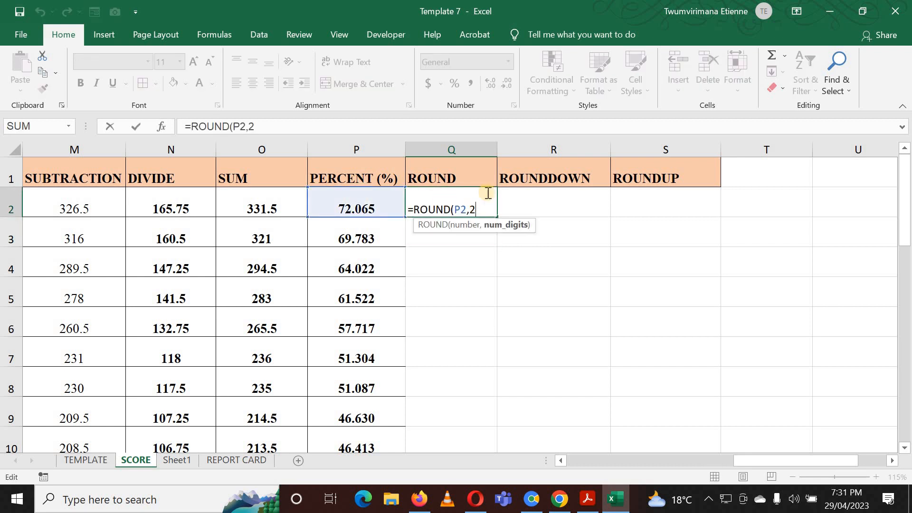
key(Escape)
click(474, 259)
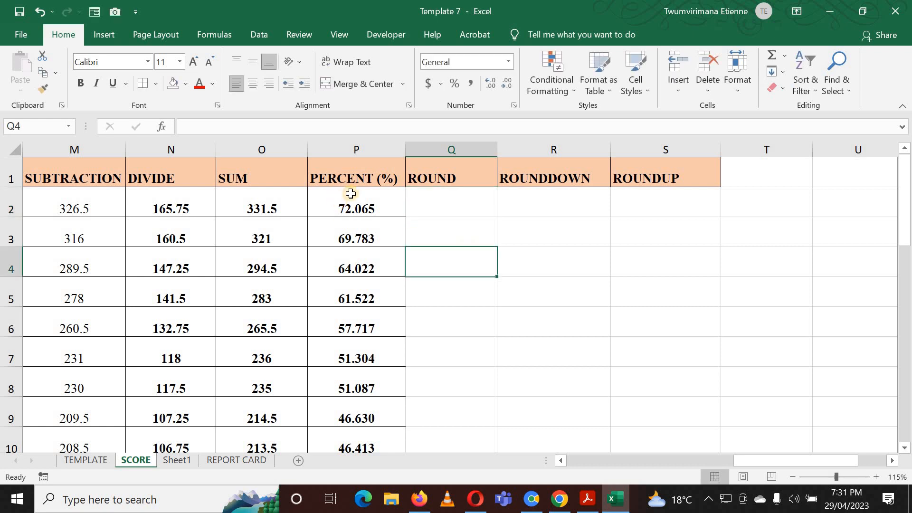
Increase the decimal places shown for the PERCENT (%) values in column P.
click(351, 202)
drag(344, 242, 362, 364)
scroll(350, 203, up, 2)
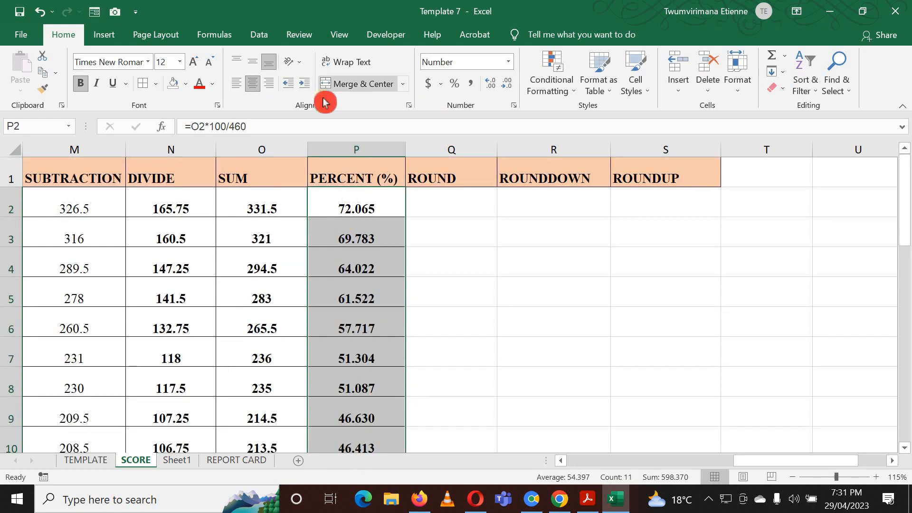
click(491, 85)
click(491, 85)
click(491, 85)
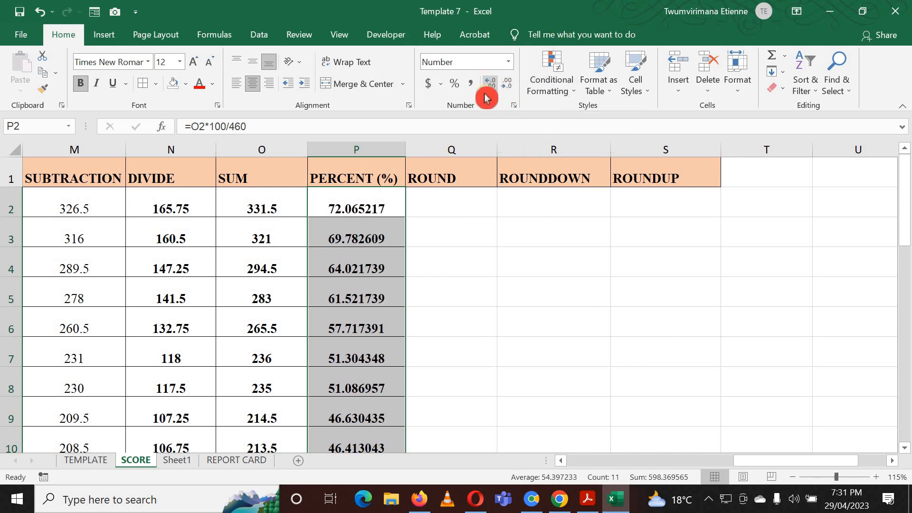
Enter a formula in Q2 that rounds P2 to 3 decimal places with ROUND.
click(466, 201)
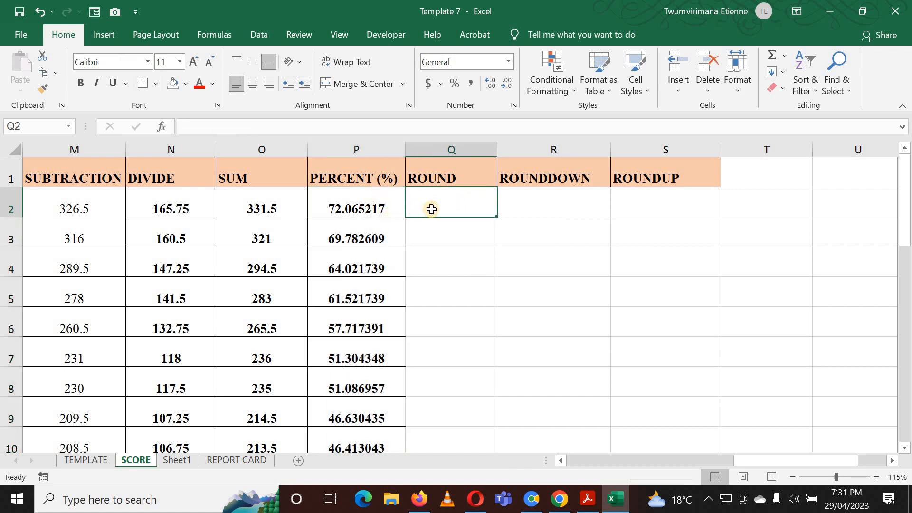
text(=)
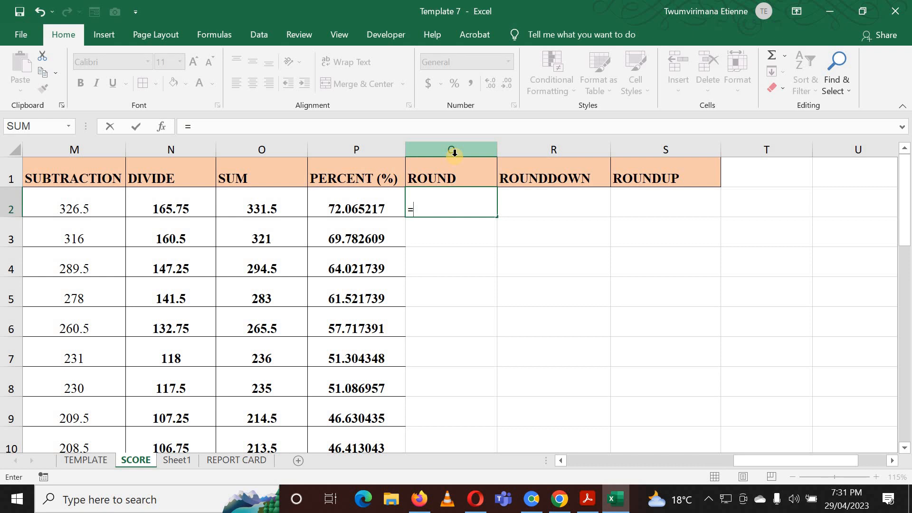
text(ROUND)
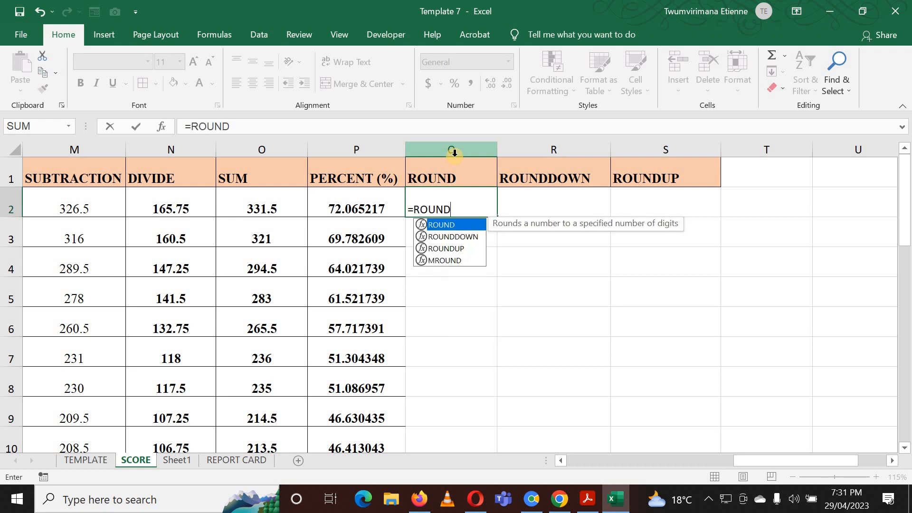
text(()
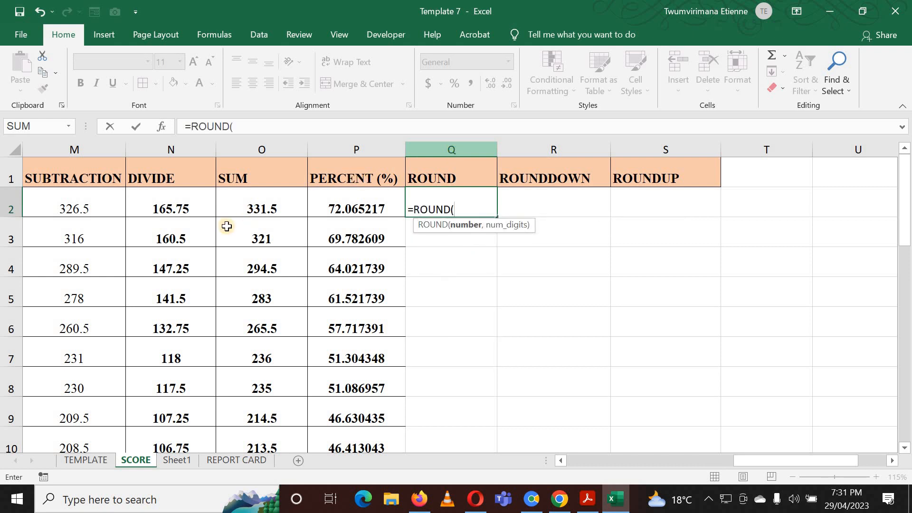
click(368, 212)
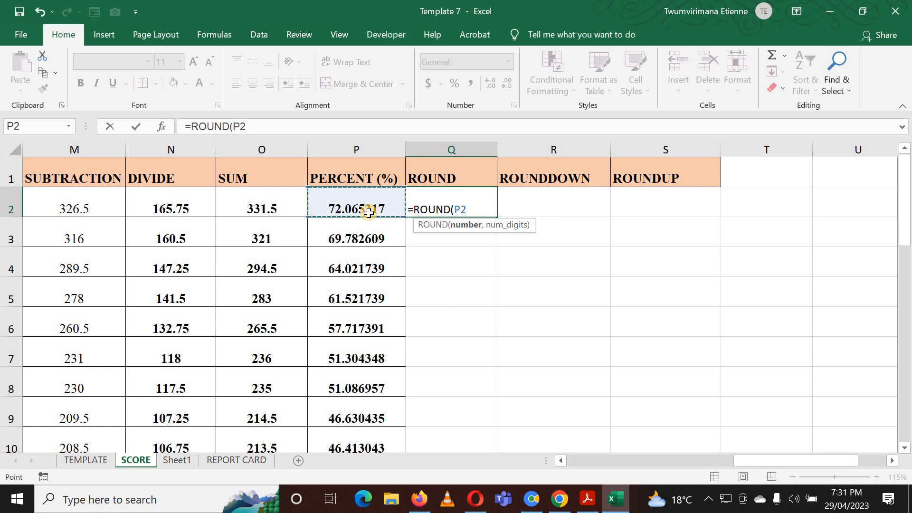
text())
key(Left)
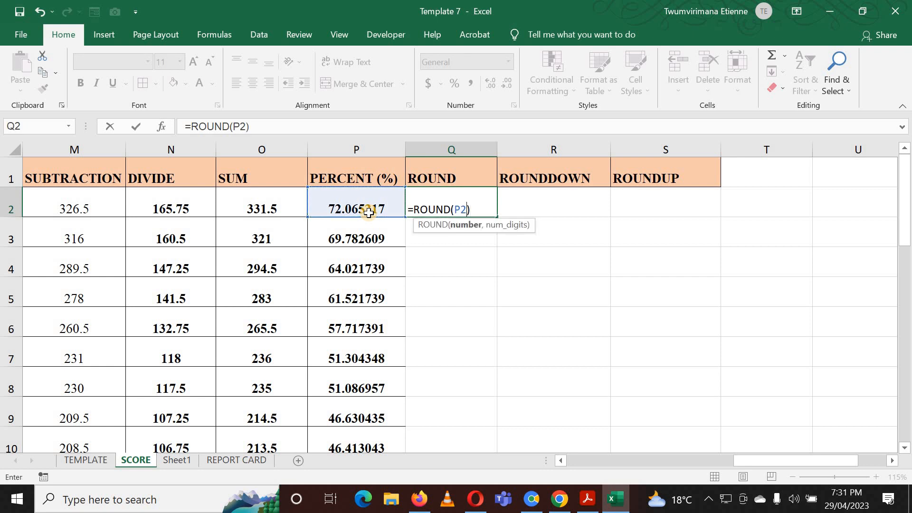
text(,)
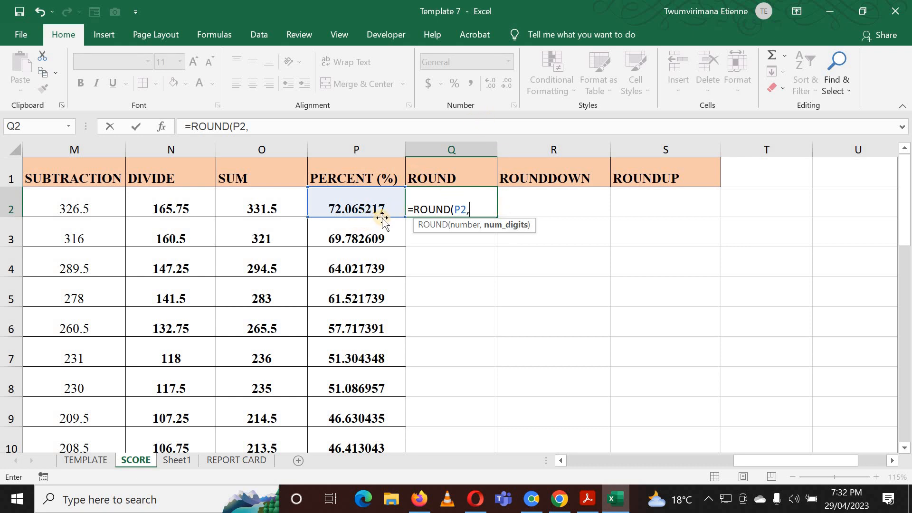
text(3)
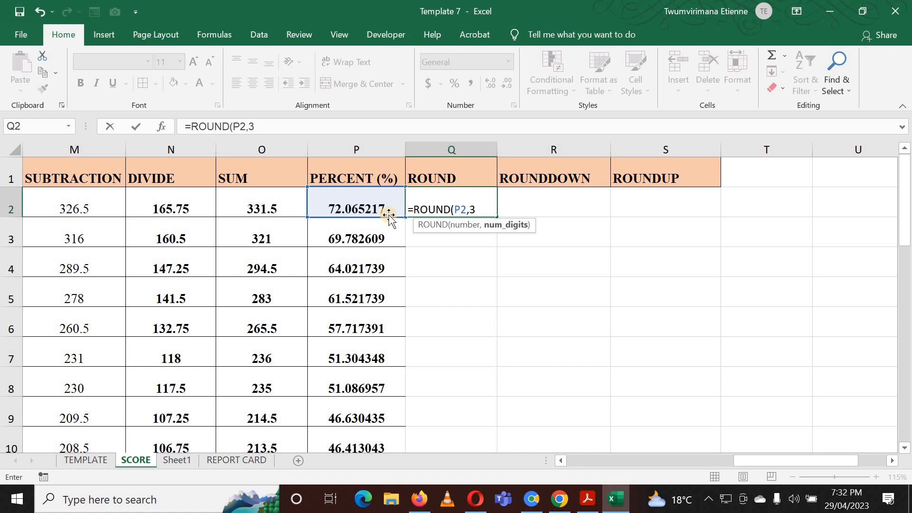
text())
key(Return)
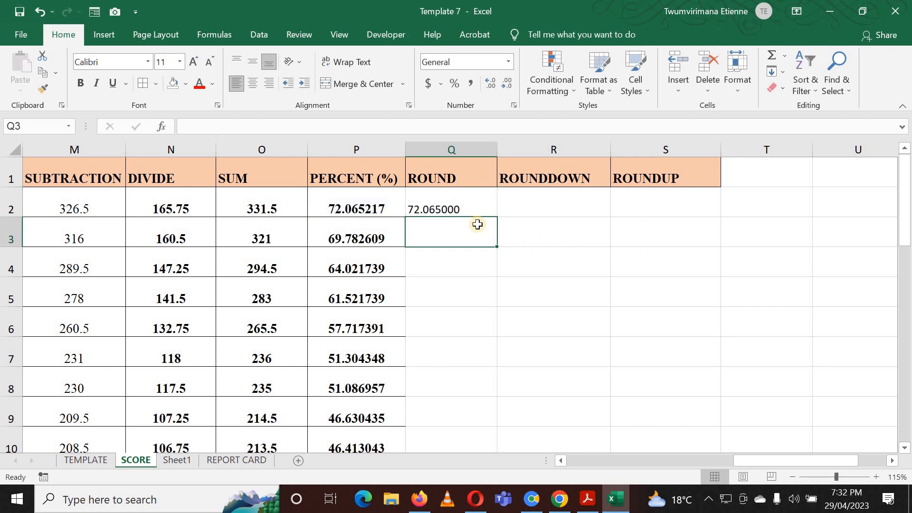
Fill the ROUND formula down column Q through row 12 and set those cells' number format to General.
click(446, 200)
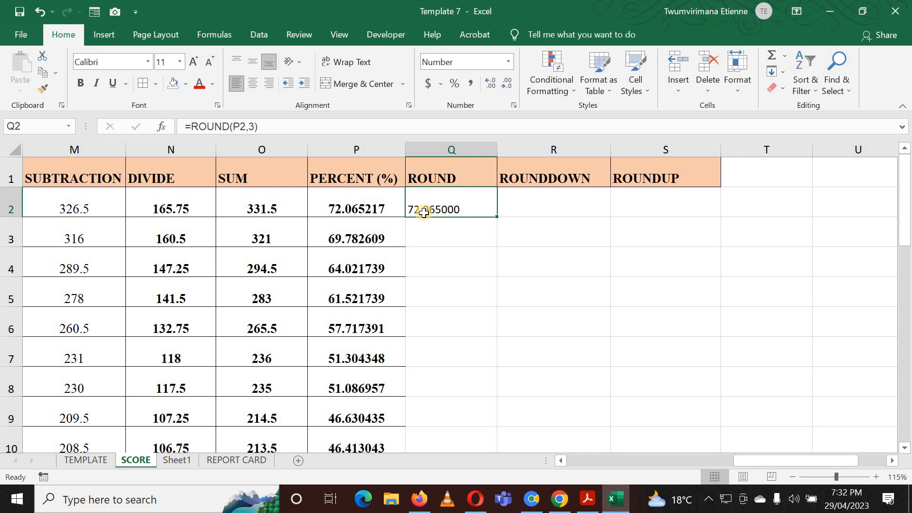
double_click(497, 217)
drag(473, 208, 474, 385)
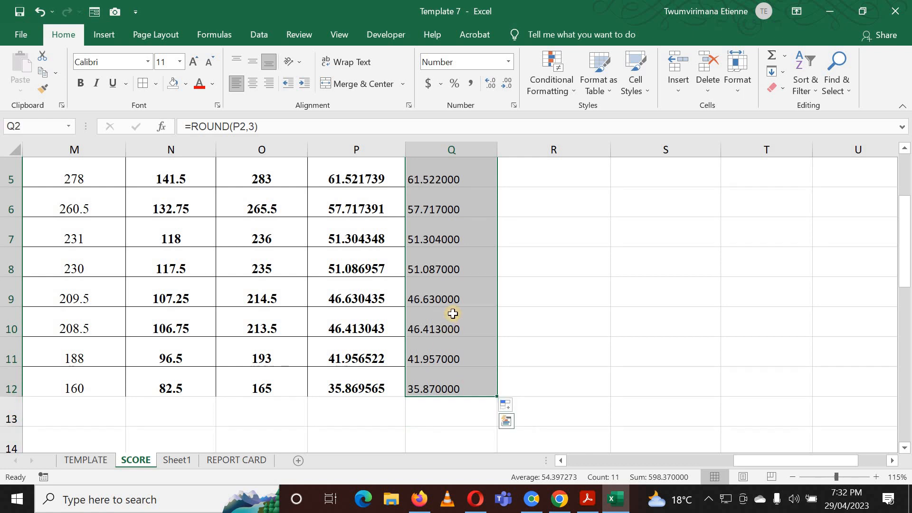
scroll(461, 285, up, 2)
click(508, 62)
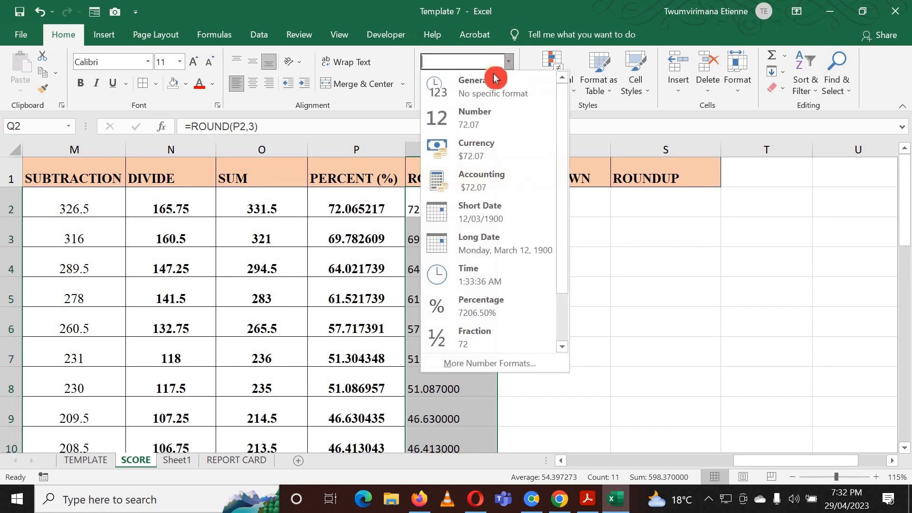
click(494, 82)
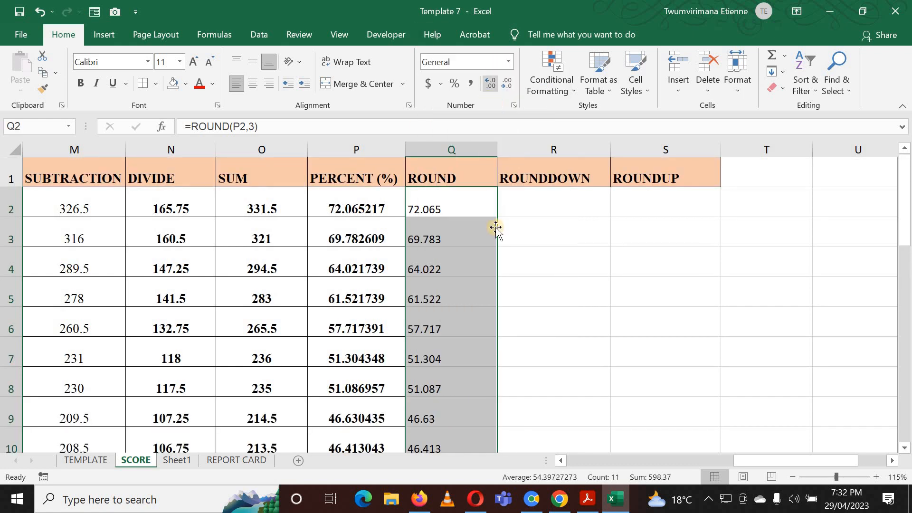
Change the ROUND formula in Q2 to round P2 to 2 decimal places.
click(452, 193)
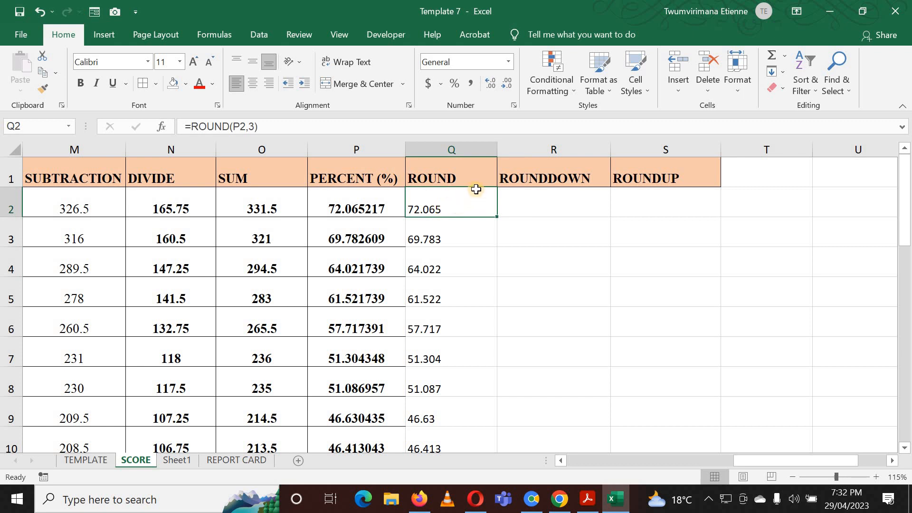
double_click(449, 210)
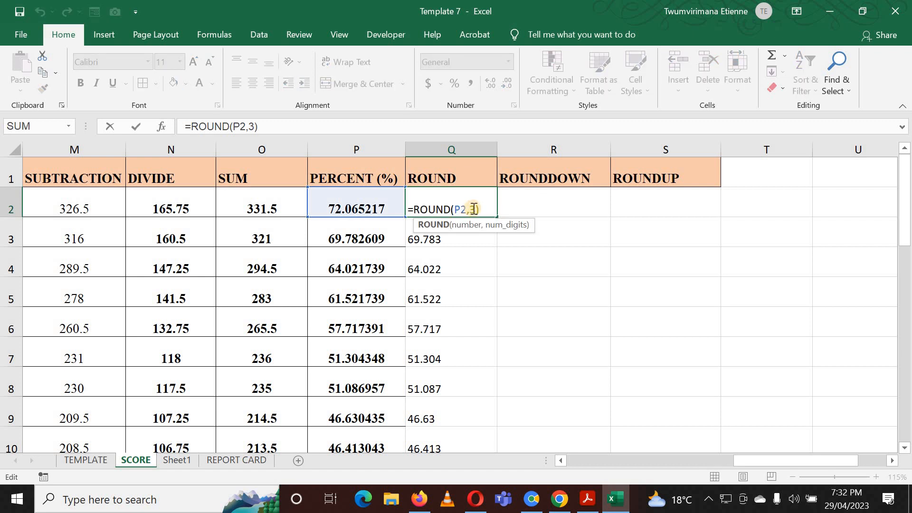
click(473, 209)
key(BackSpace)
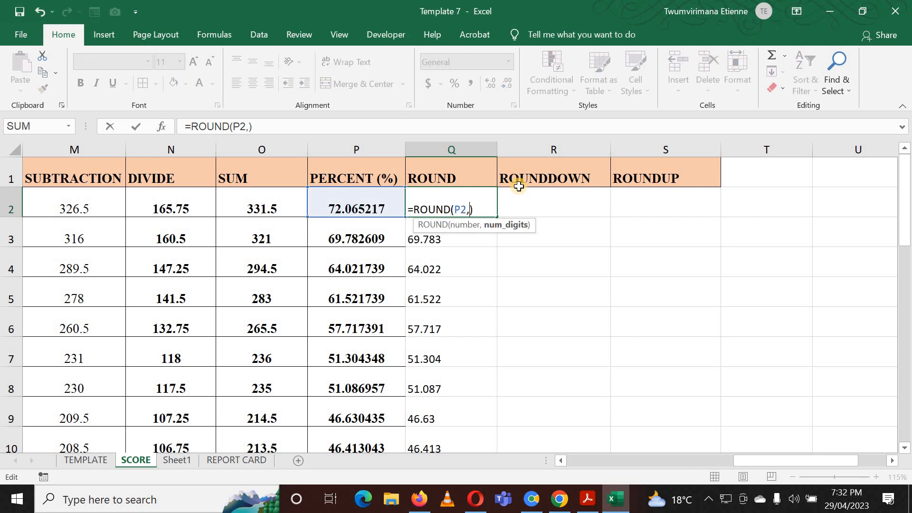
text(2)
key(Return)
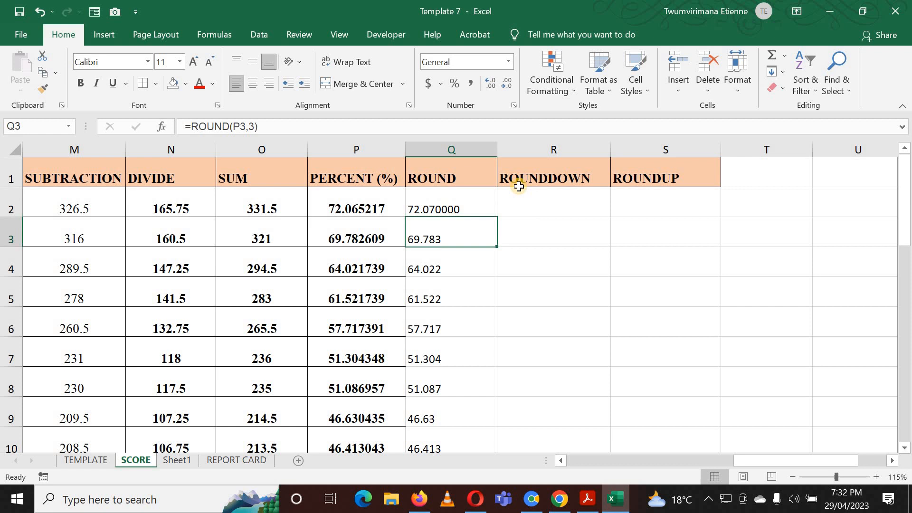
Set Q2's number format to General and fill its formula down column Q.
click(469, 207)
click(508, 62)
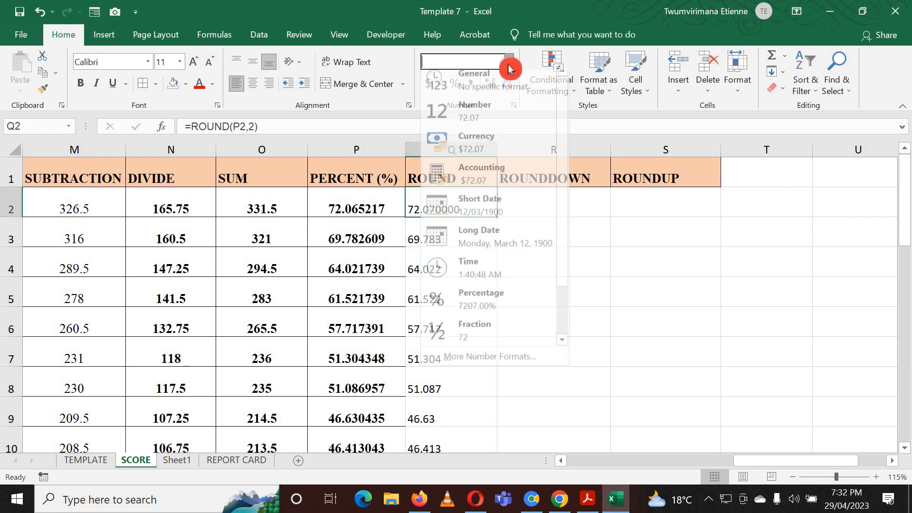
click(478, 94)
click(466, 238)
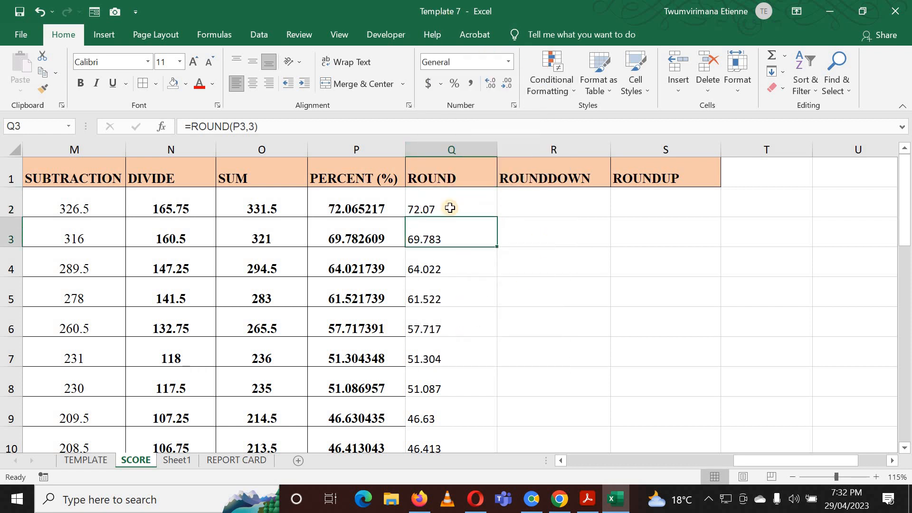
click(451, 205)
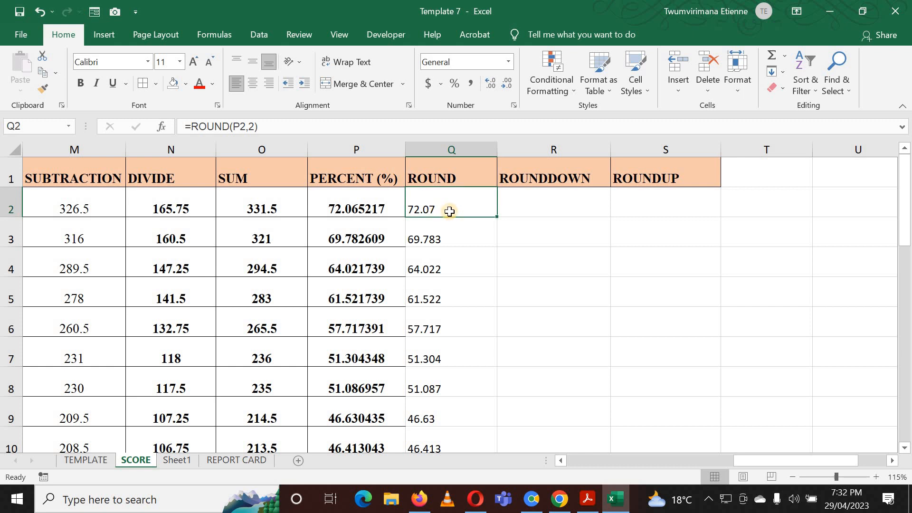
double_click(498, 218)
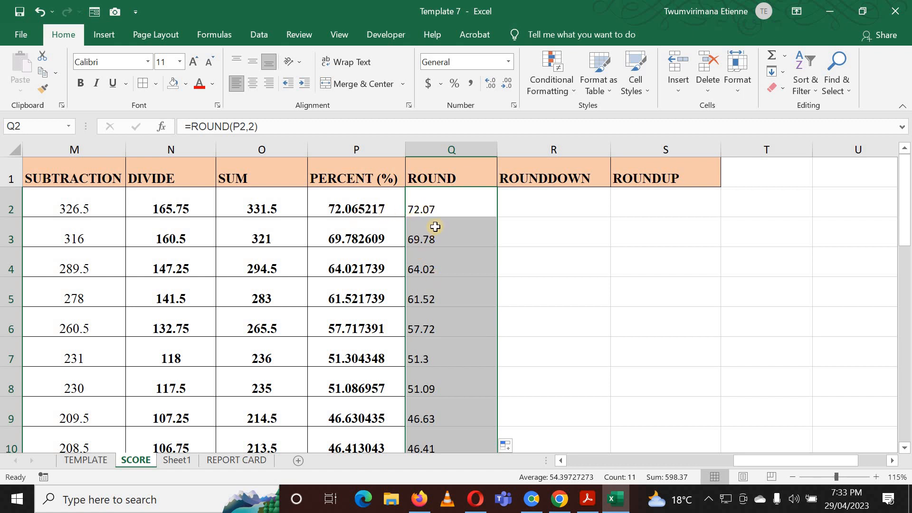
Change the ROUND formula in Q2 to round P2 to 0 decimal places.
double_click(458, 212)
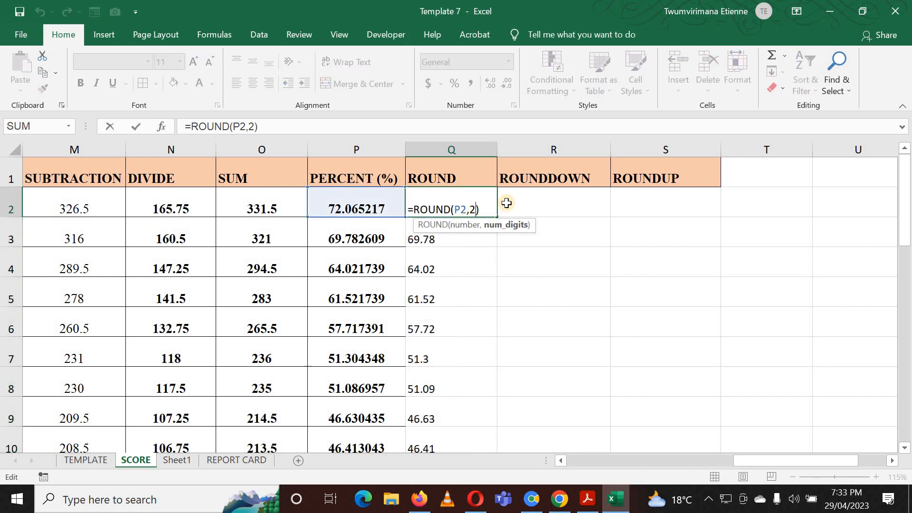
key(Delete)
text(0)
key(Return)
Set Q2's number format to General and fill the formula down the ROUND column.
click(426, 197)
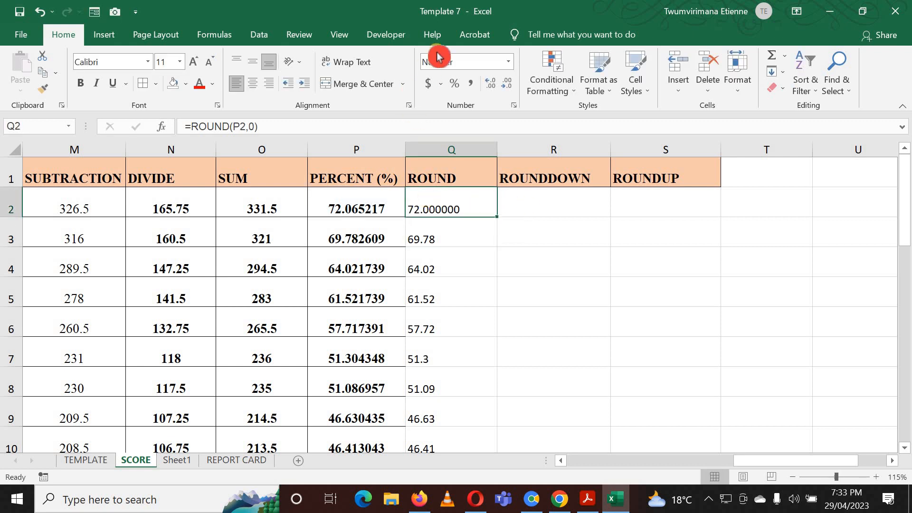
click(508, 61)
click(492, 79)
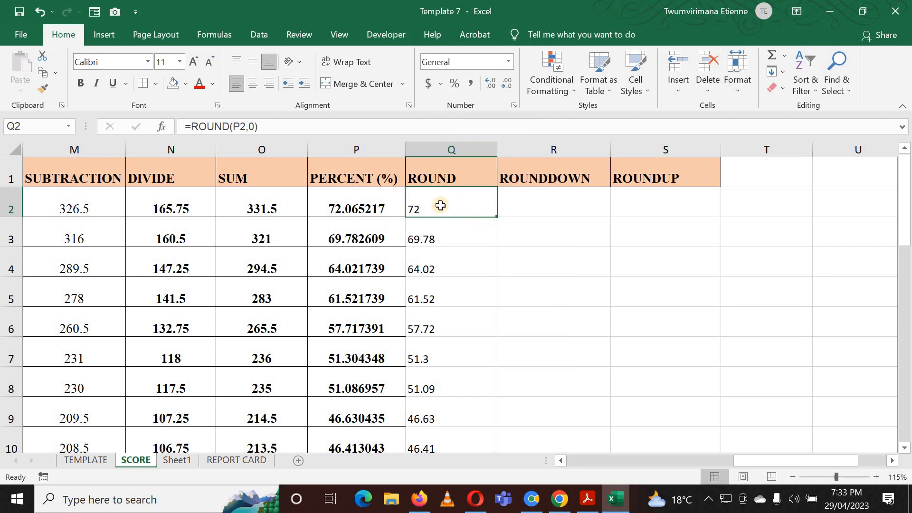
double_click(496, 216)
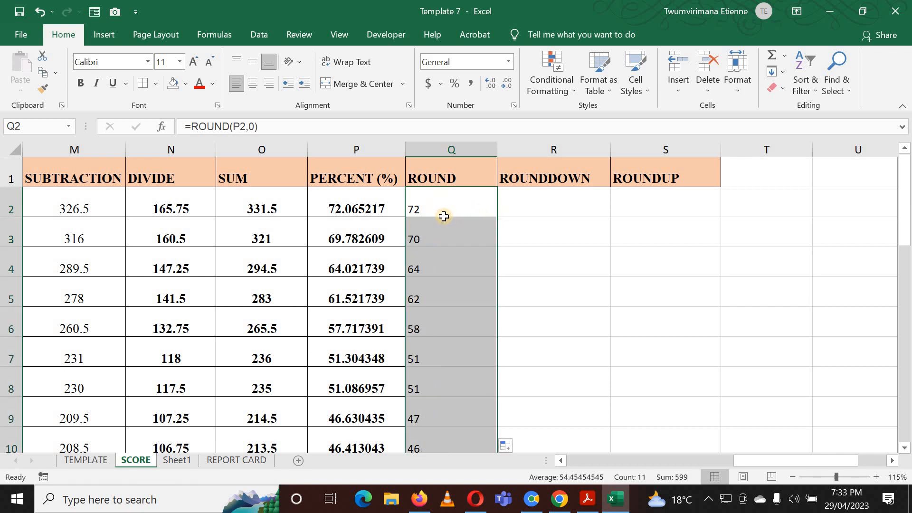
click(412, 205)
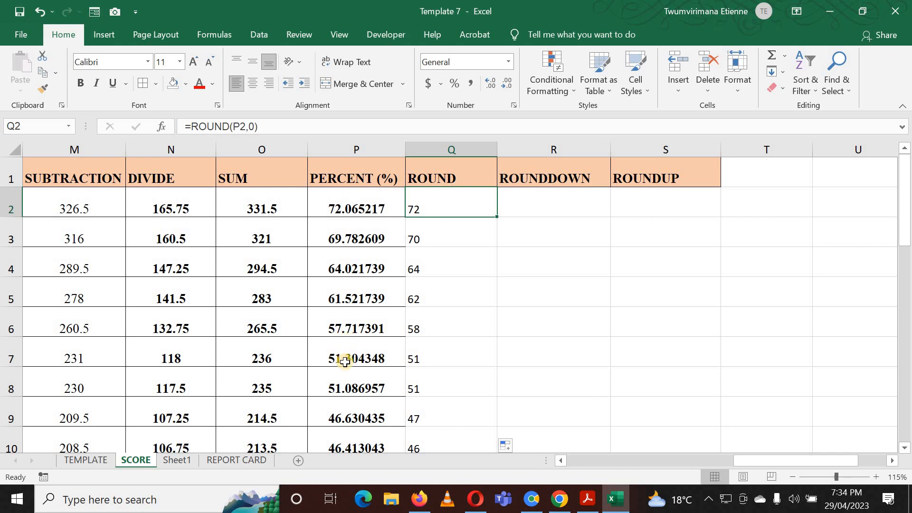
Decrease the decimal places displayed in P2 until it shows a whole number.
scroll(351, 341, down, 2)
scroll(357, 326, up, 2)
click(375, 201)
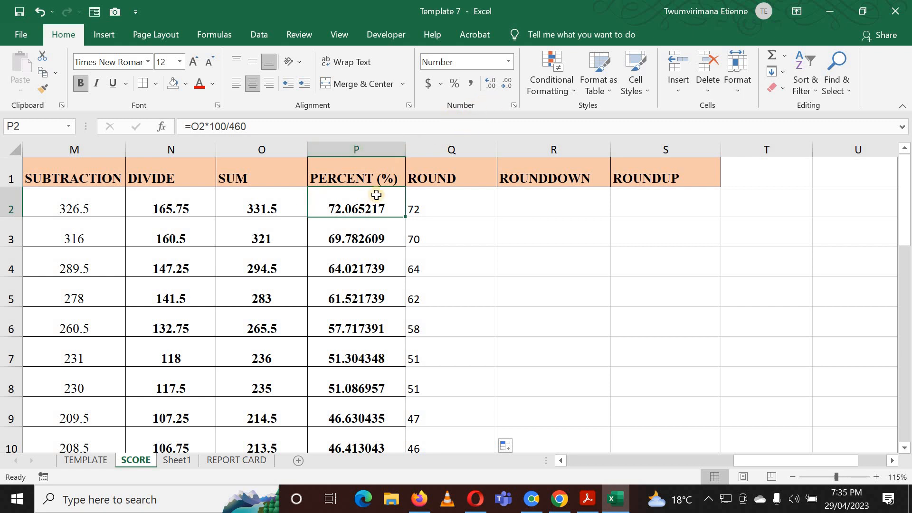
click(502, 90)
click(502, 90)
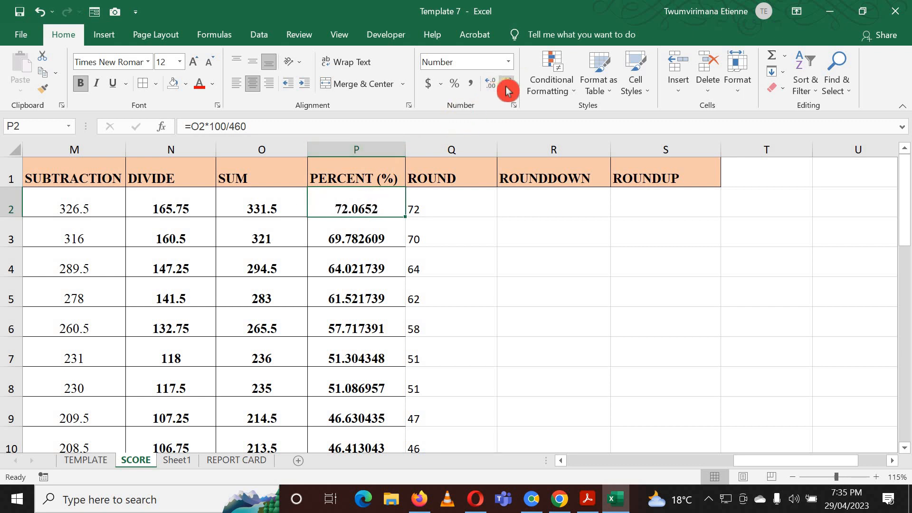
click(502, 90)
click(502, 91)
click(502, 91)
click(502, 90)
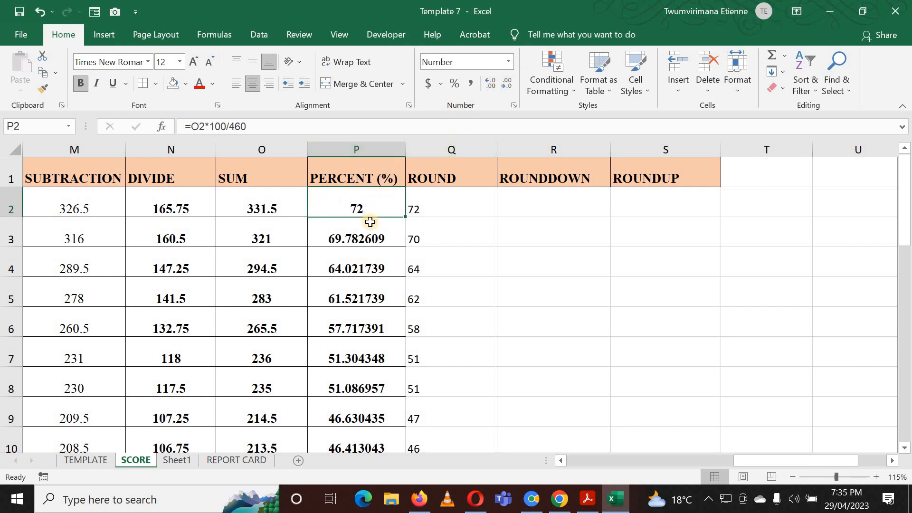
click(369, 220)
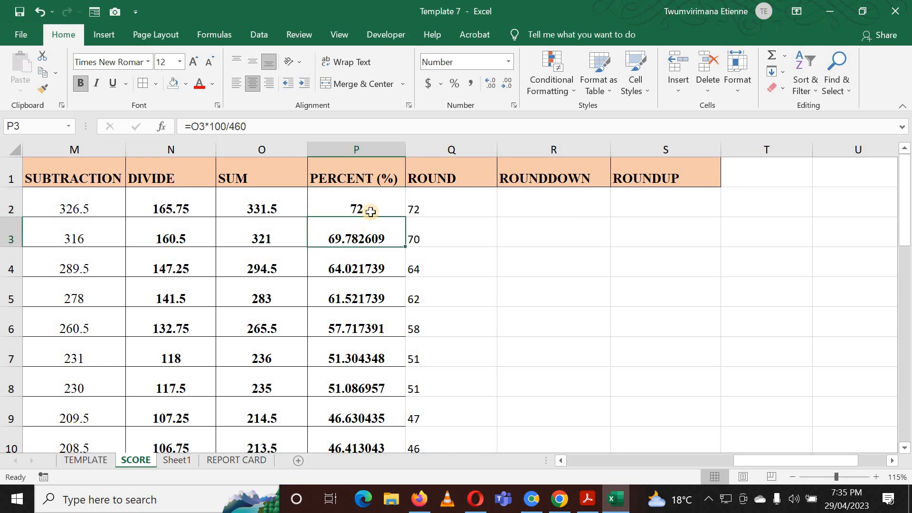
click(375, 204)
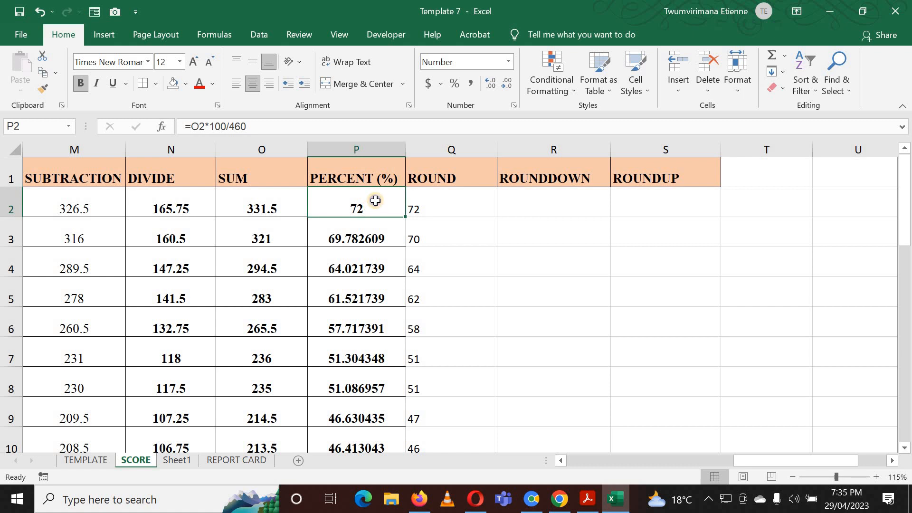
Copy P2 and paste only its value into T2 with Paste Special.
right_click(375, 200)
click(407, 183)
click(771, 204)
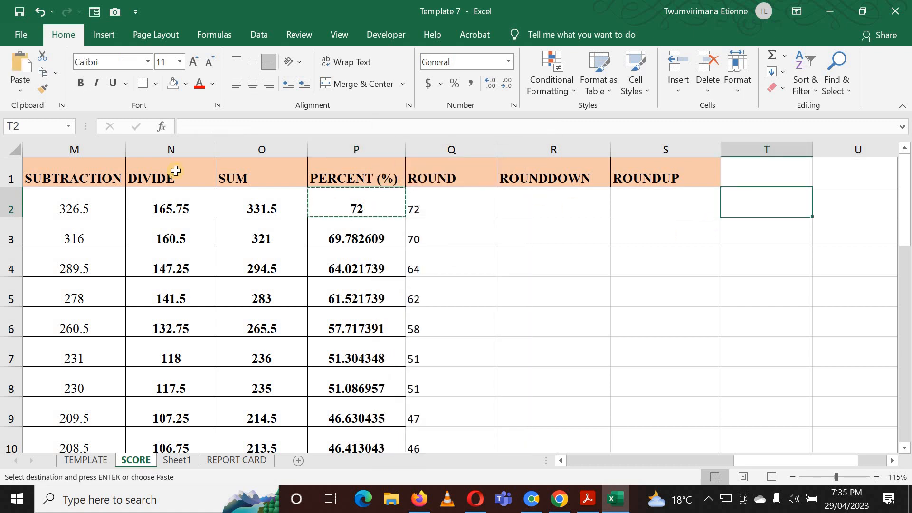
click(24, 94)
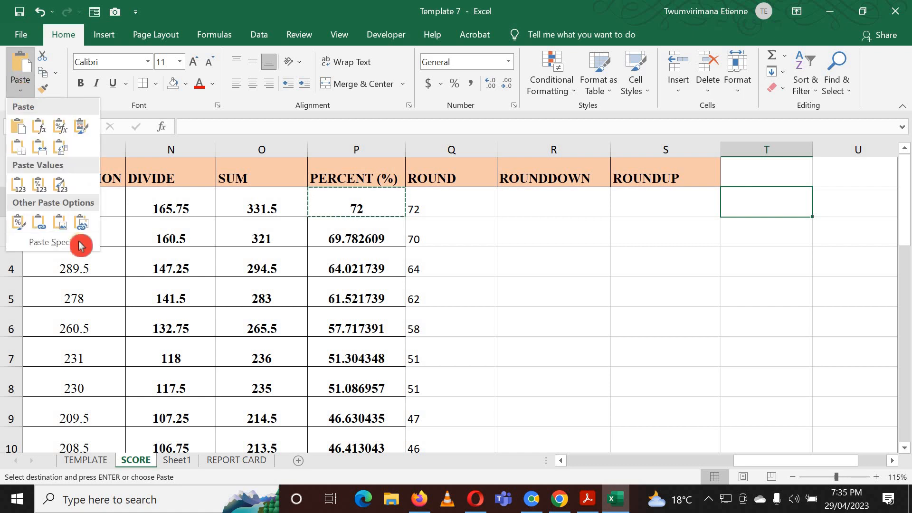
click(62, 239)
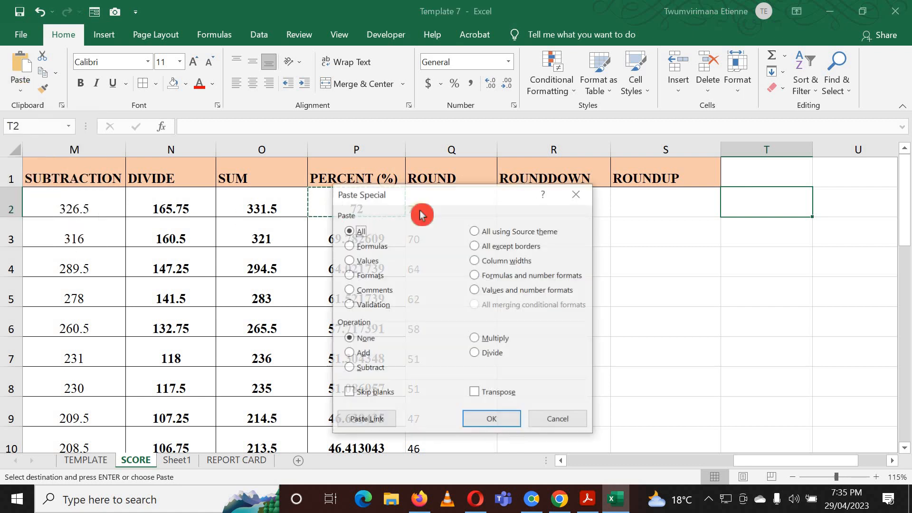
click(366, 260)
click(493, 423)
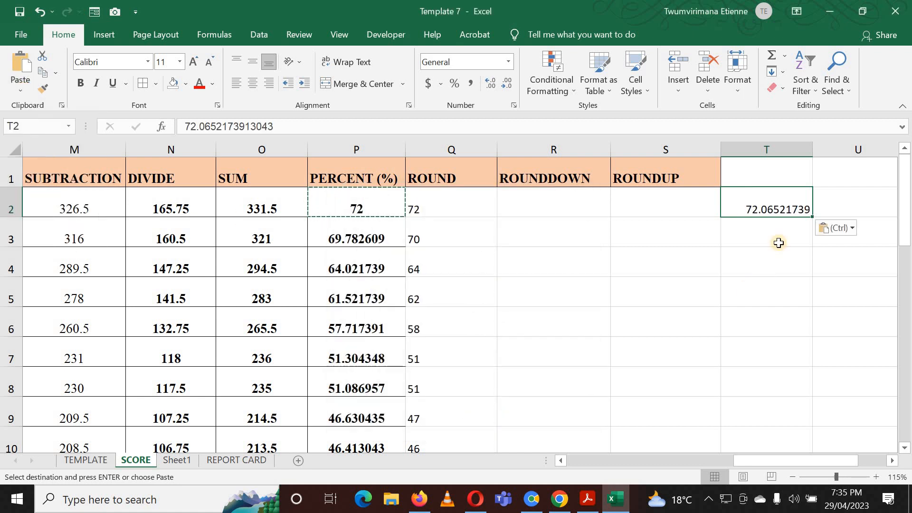
Copy Q2 and paste only its value into T3 with Paste Special.
click(777, 236)
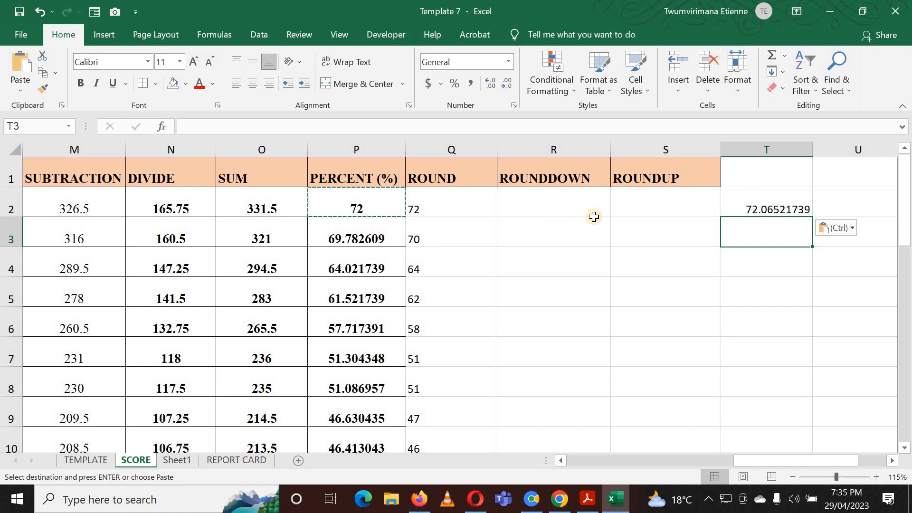
click(434, 208)
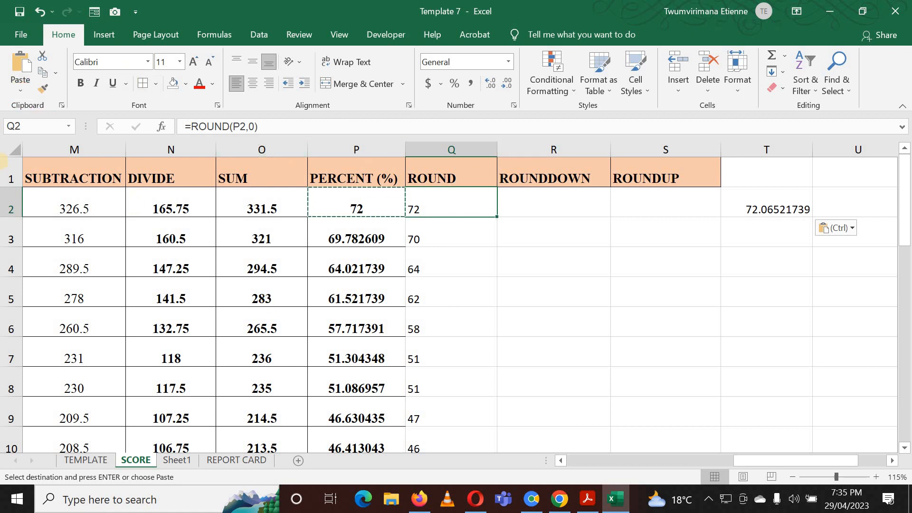
click(45, 76)
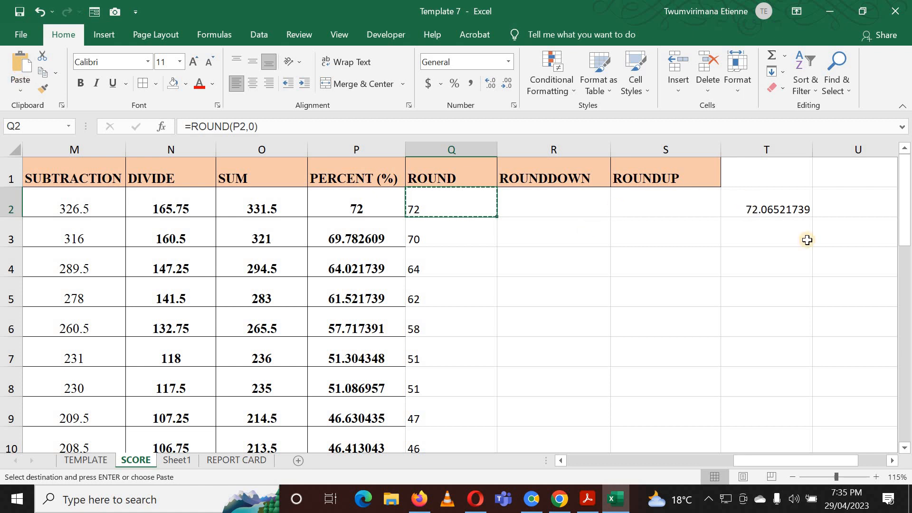
click(760, 236)
click(20, 89)
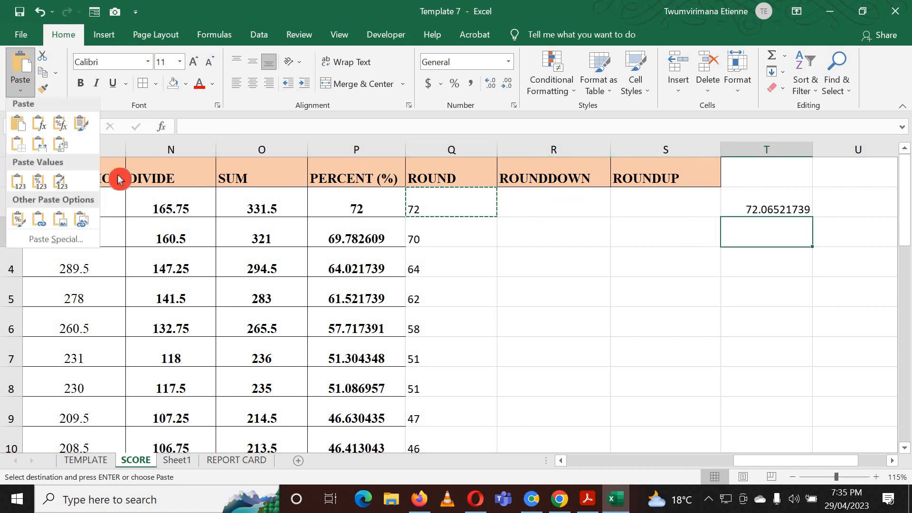
click(66, 243)
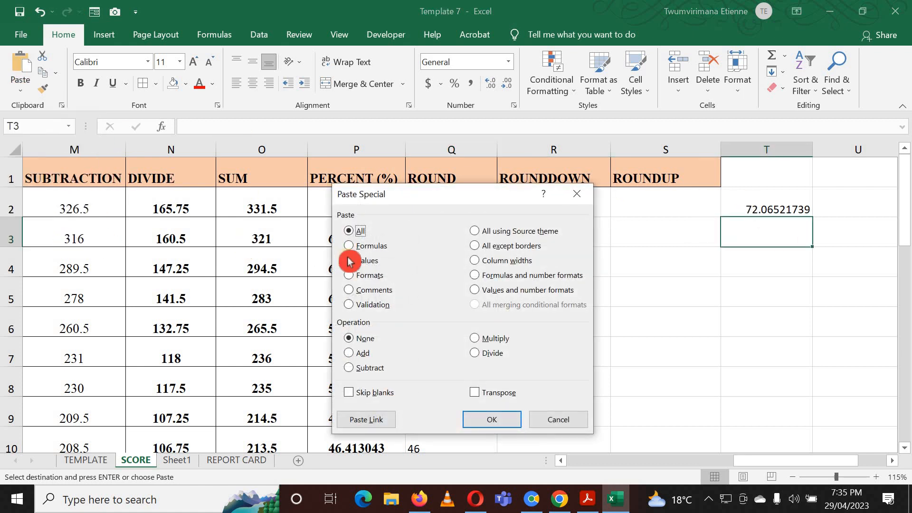
click(350, 260)
click(494, 419)
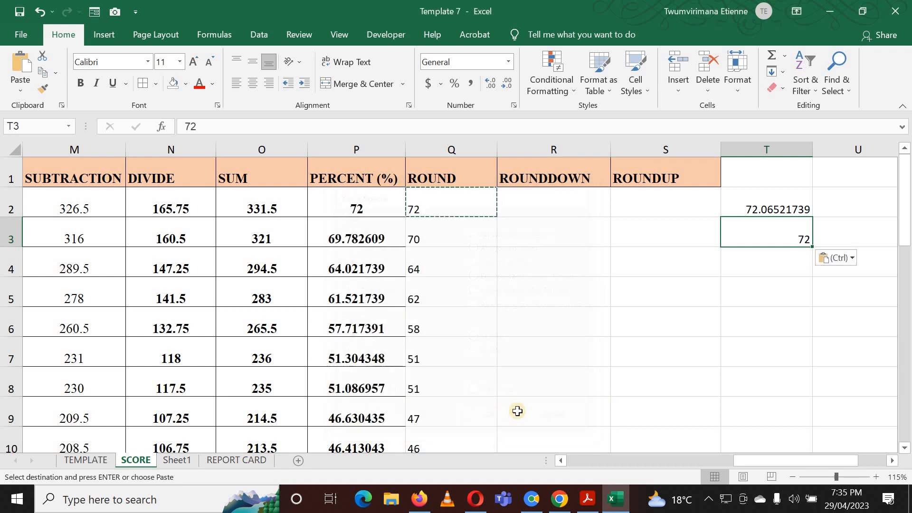
Compare the pasted values in T2 and T3 by selecting each cell in turn.
click(755, 257)
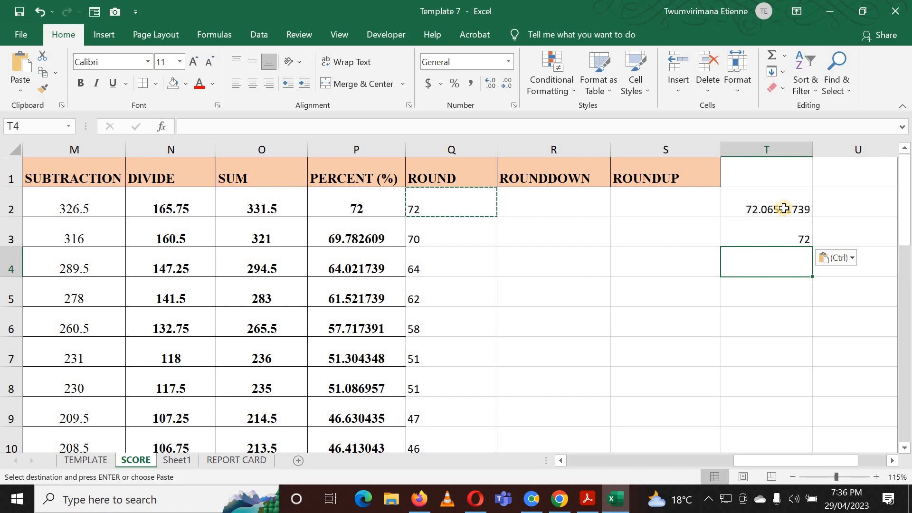
click(764, 239)
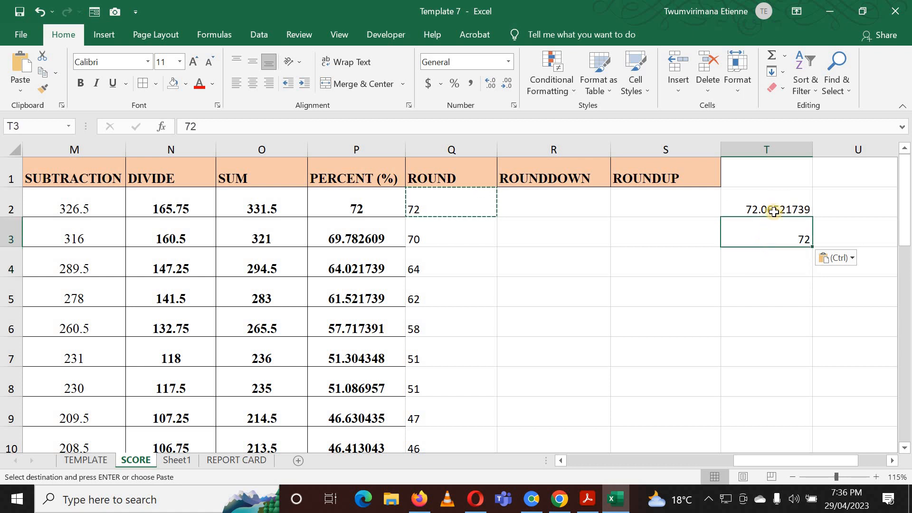
click(767, 206)
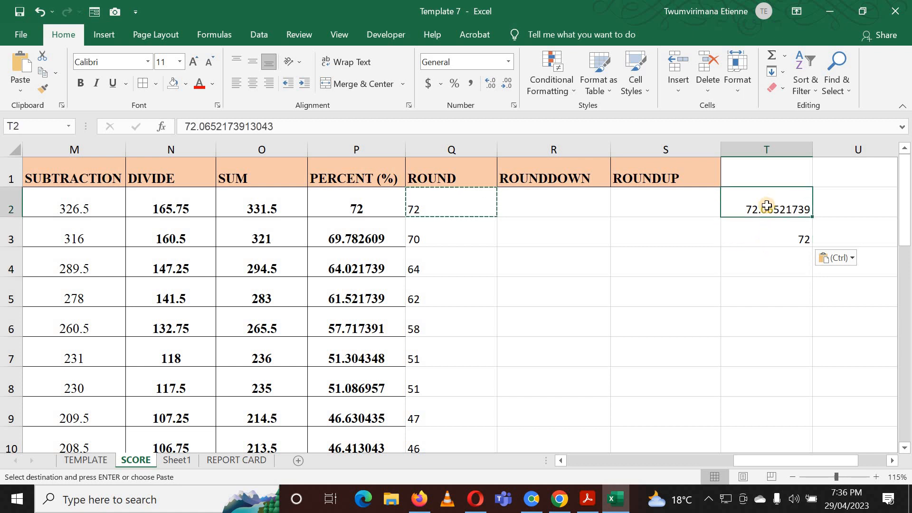
click(789, 240)
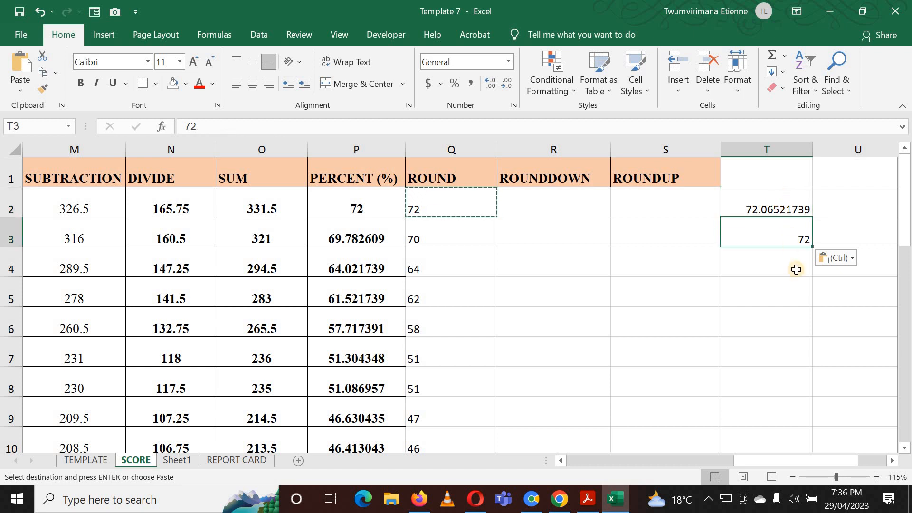
click(797, 268)
click(783, 236)
click(771, 203)
click(772, 230)
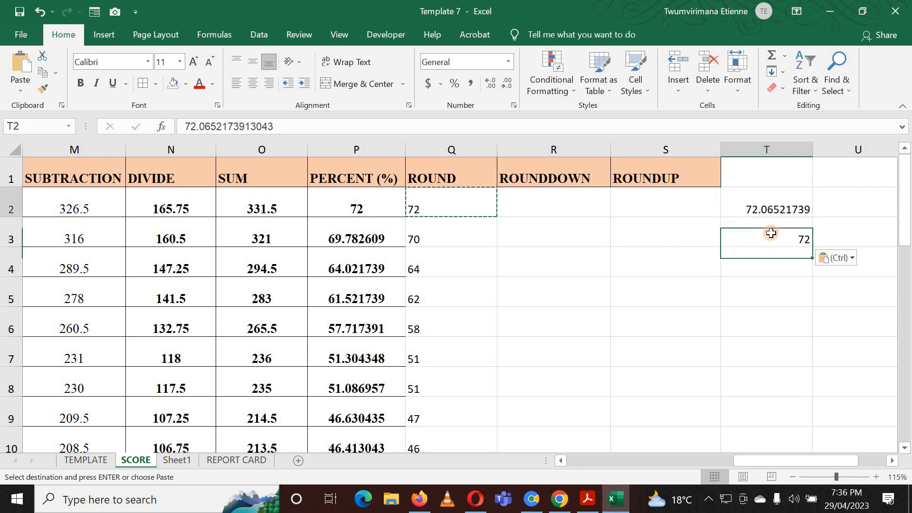
click(769, 206)
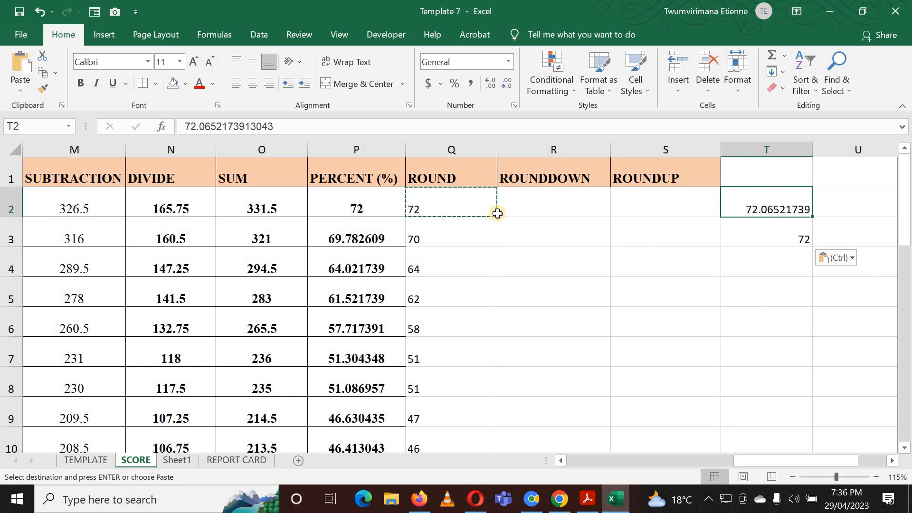
click(761, 241)
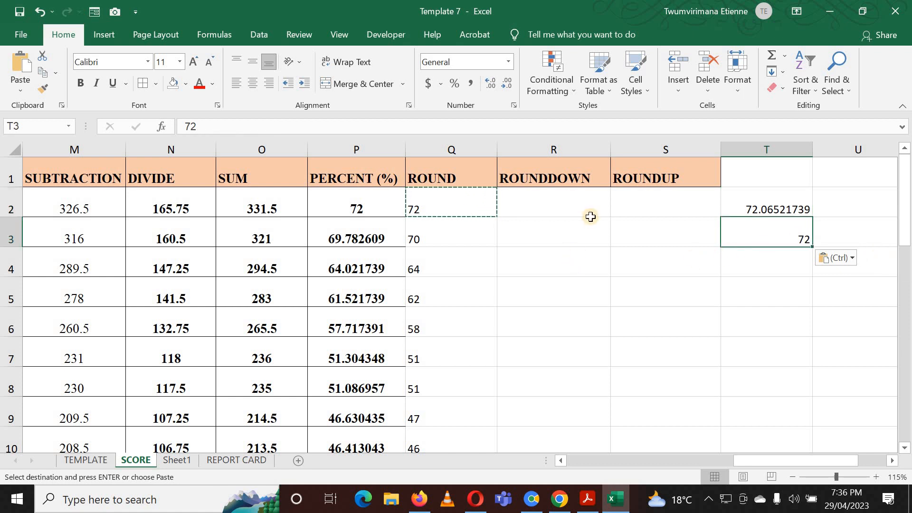
Enter =ROUNDDOWN(P2,2) in R2 and fill it down the ROUNDDOWN column.
click(545, 198)
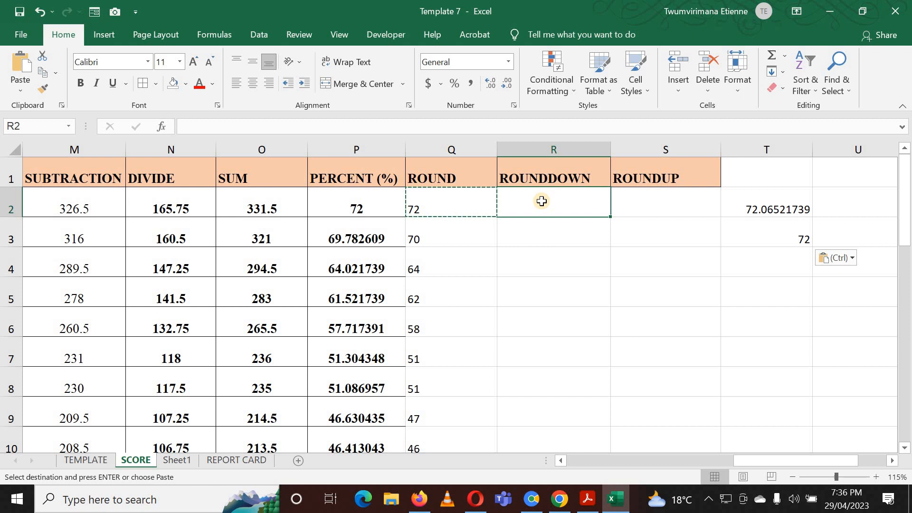
text(=)
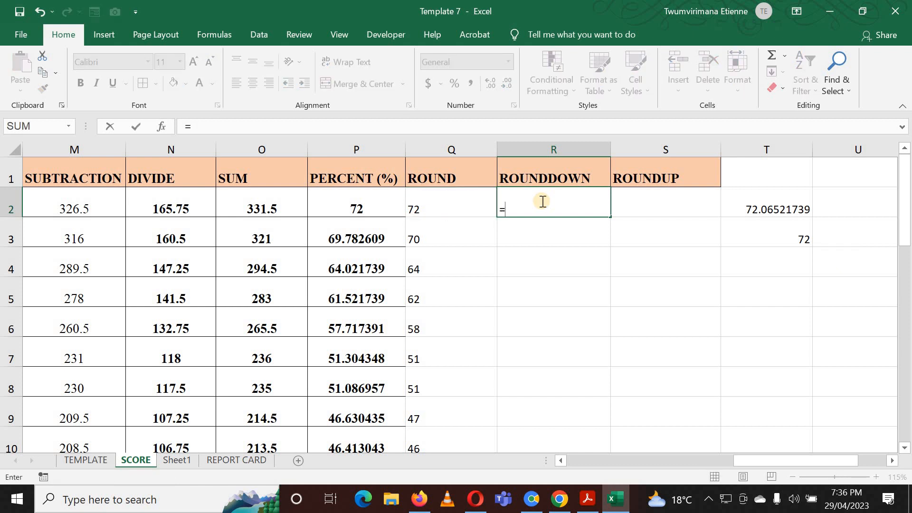
text(ROUN)
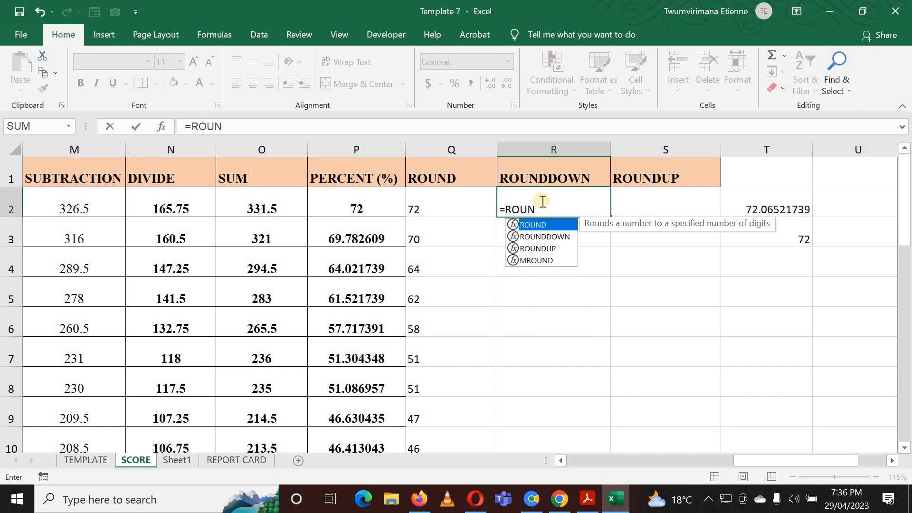
text(DDOWN)
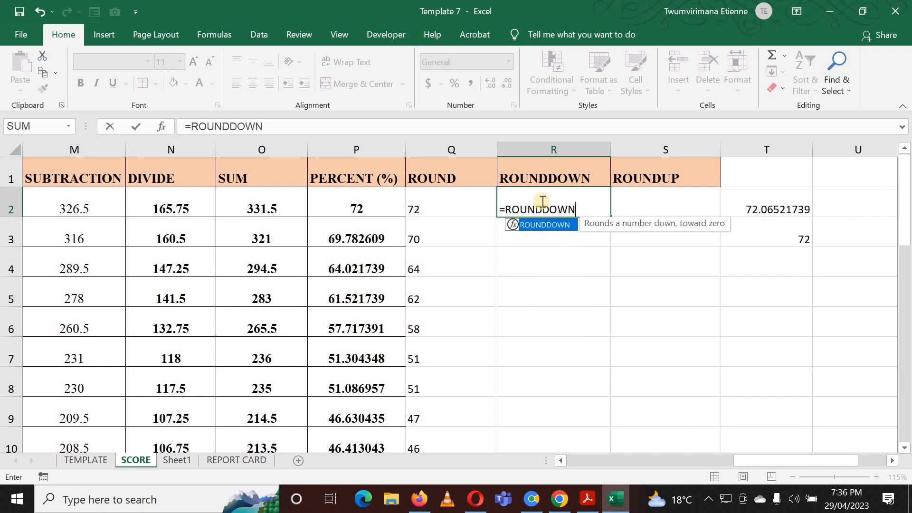
text(()
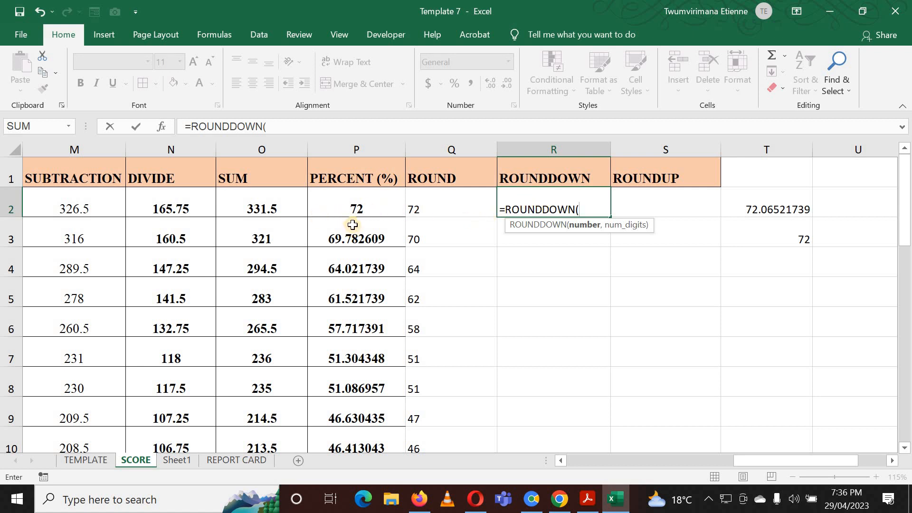
click(348, 211)
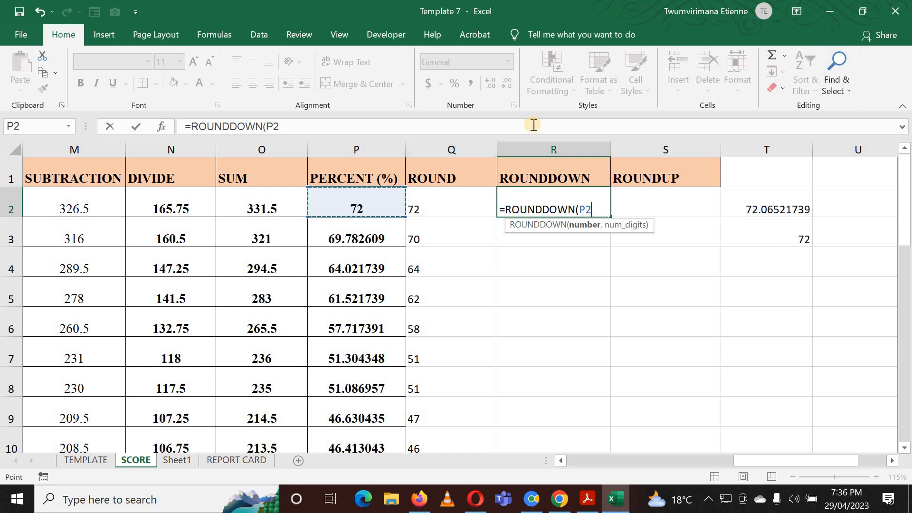
text(')
text(,)
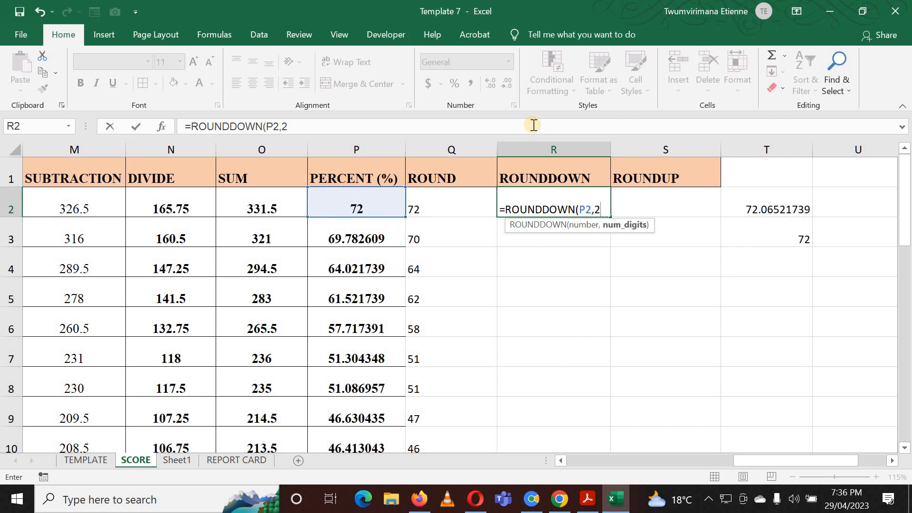
text(2))
key(Return)
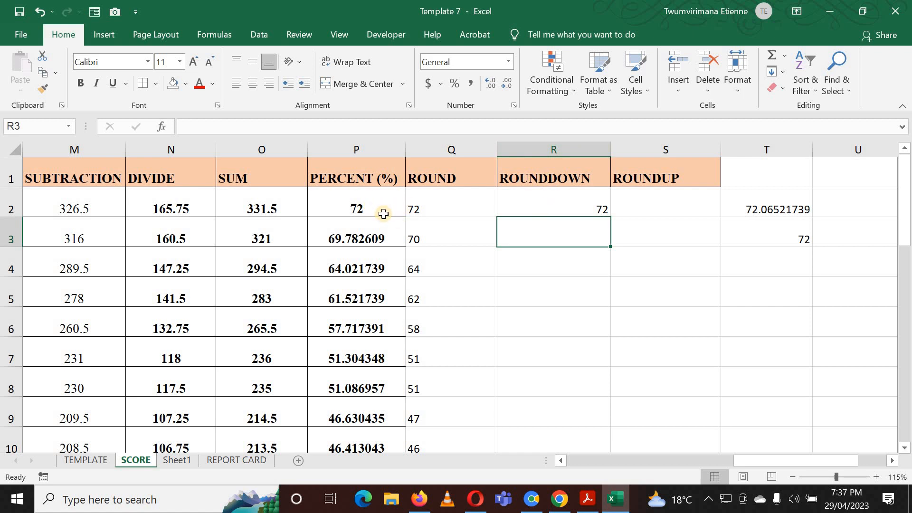
click(604, 210)
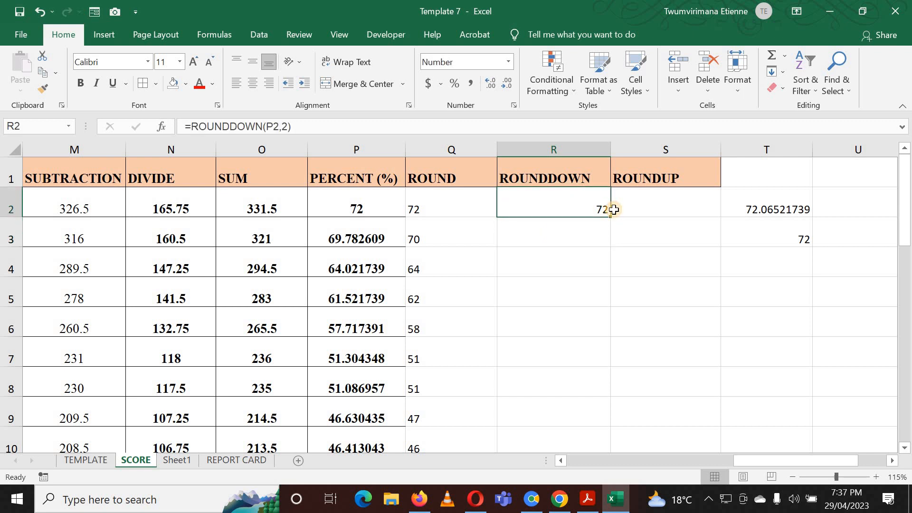
double_click(610, 215)
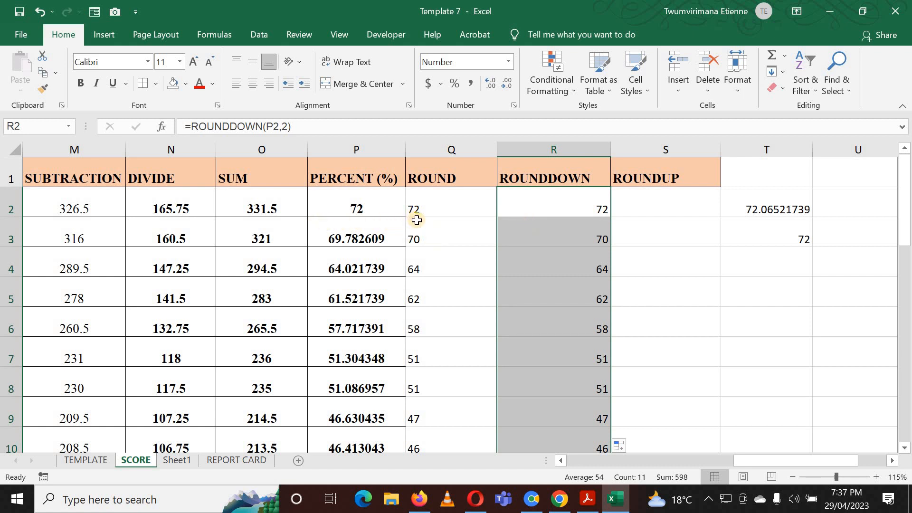
Inspect the ROUNDDOWN formulas in R2 and the filled cells below it.
double_click(592, 205)
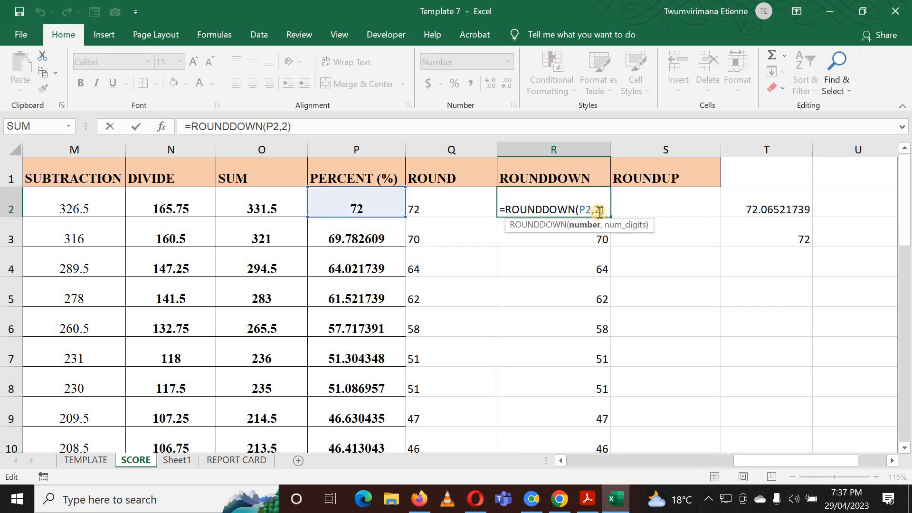
click(625, 193)
click(579, 208)
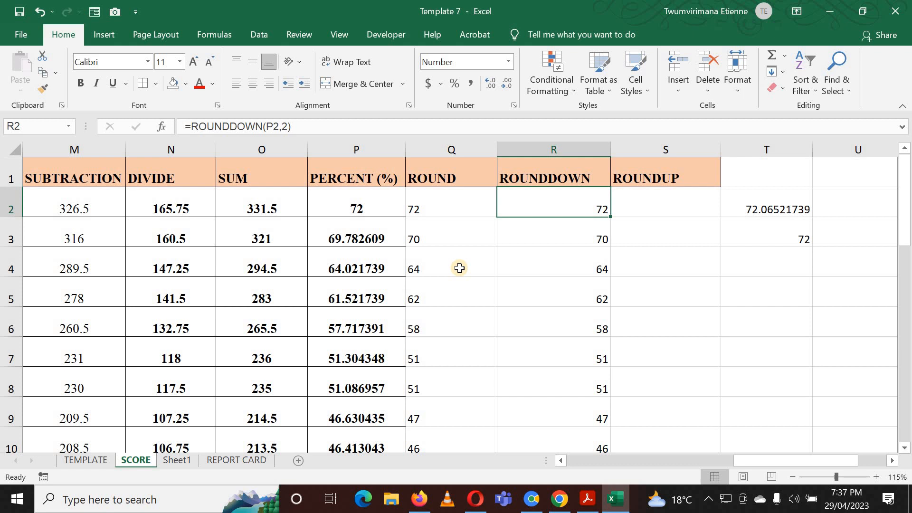
click(560, 265)
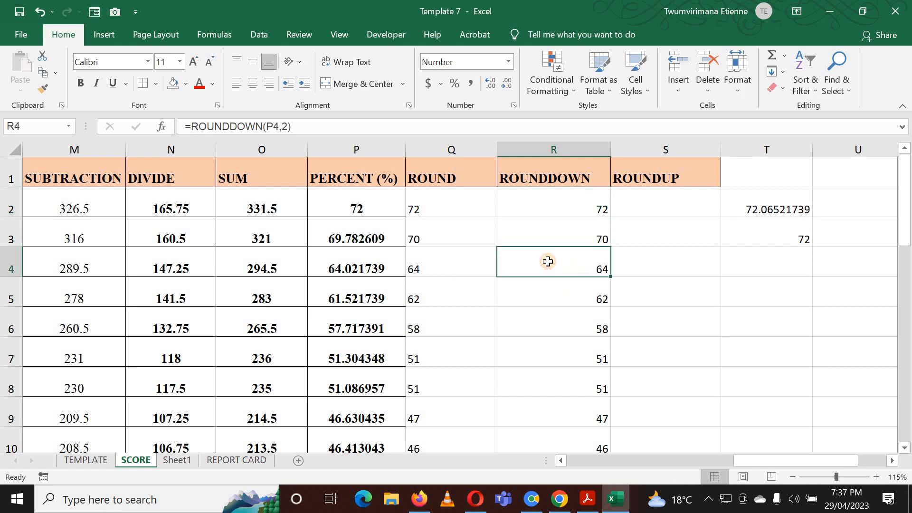
click(552, 301)
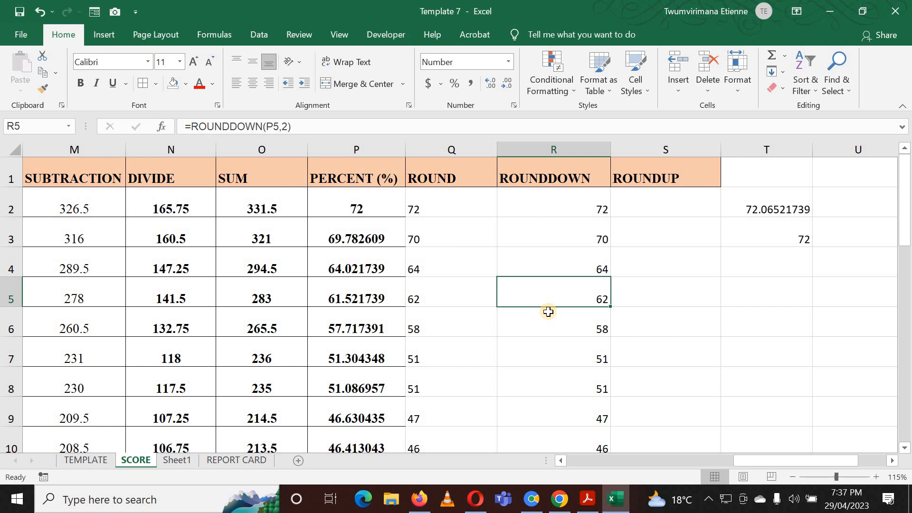
click(557, 331)
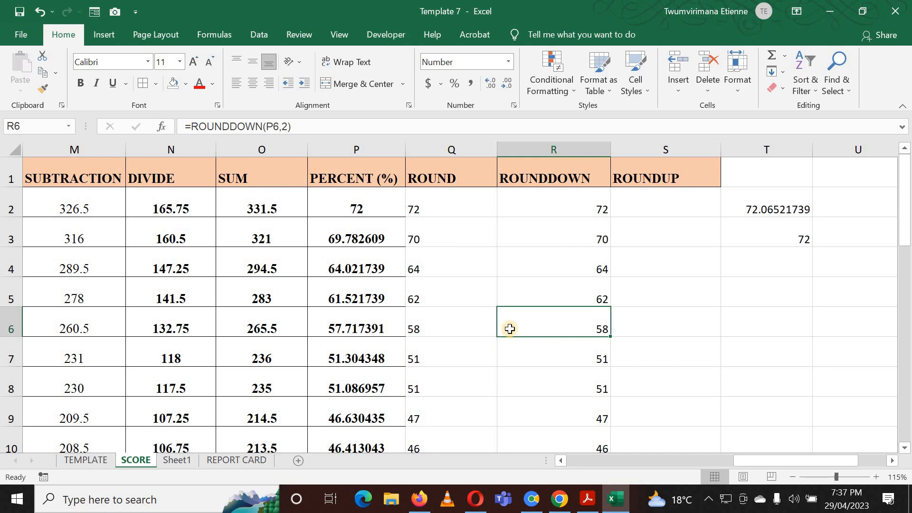
key(ctrl+Down)
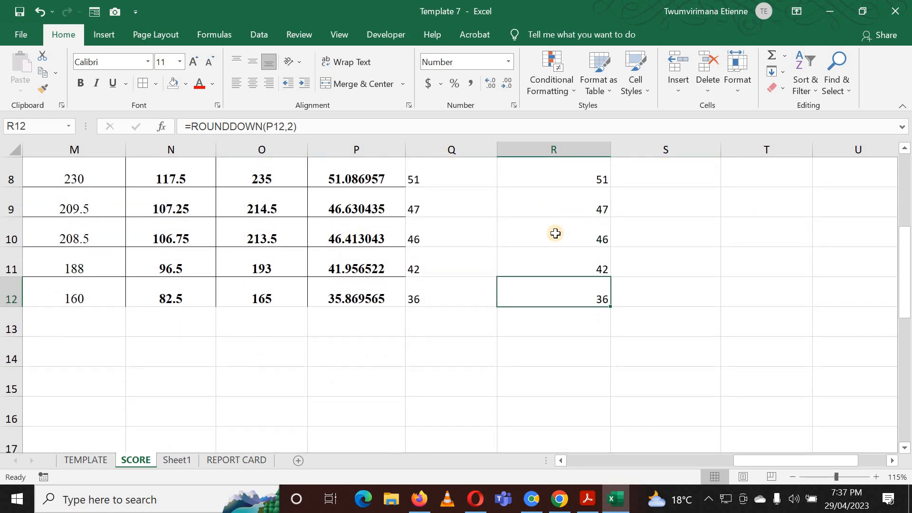
scroll(585, 209, up, 3)
Clear the ROUNDDOWN formula from R2.
click(585, 210)
double_click(601, 210)
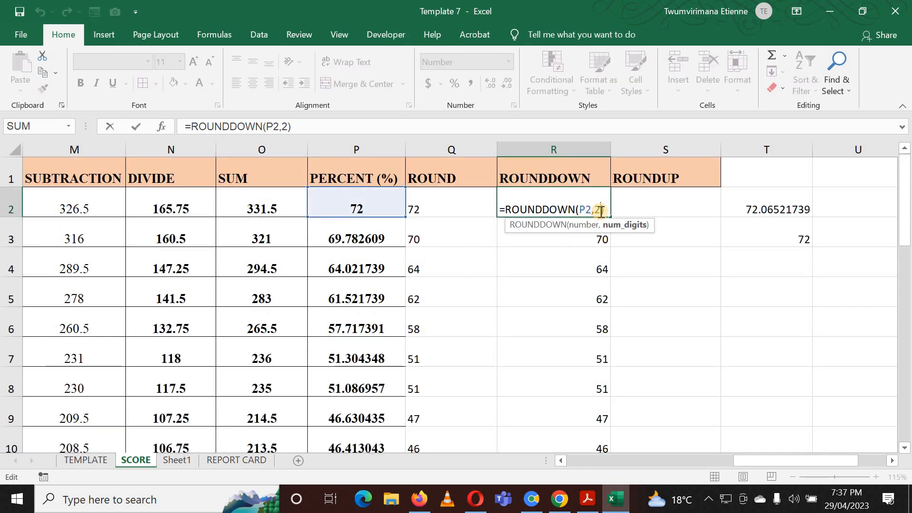
key(BackSpace)
text(0)
key(BackSpace)
key(BackSpace)
key(BackSpace)
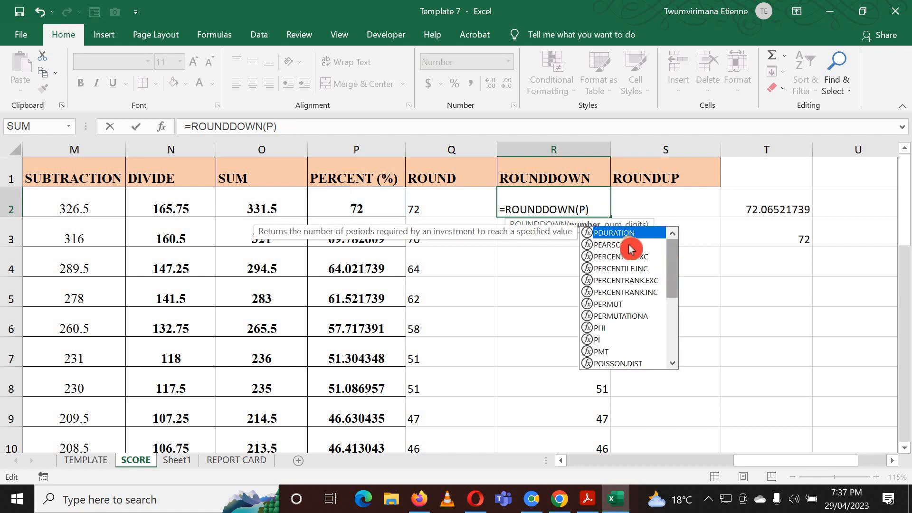
key(Escape)
key(shift+Home)
key(BackSpace)
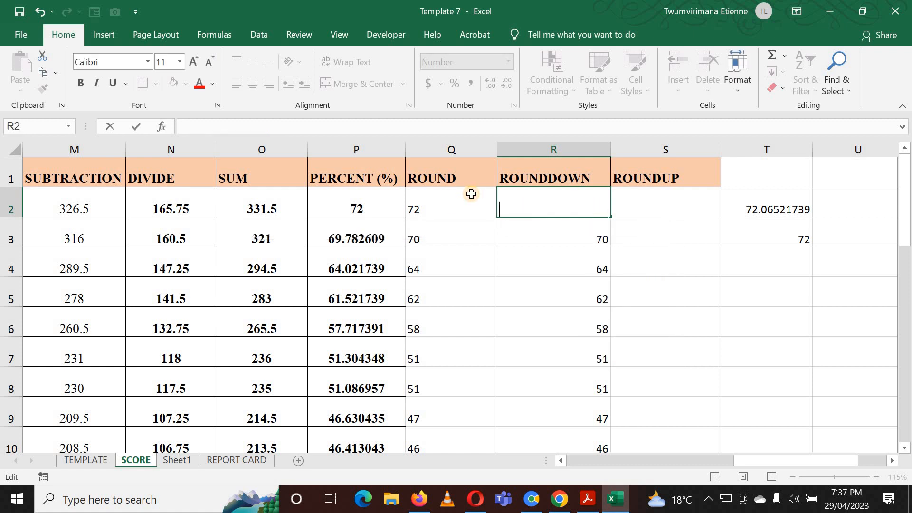
click(549, 249)
Increase the decimal places displayed in P2 to six.
click(365, 206)
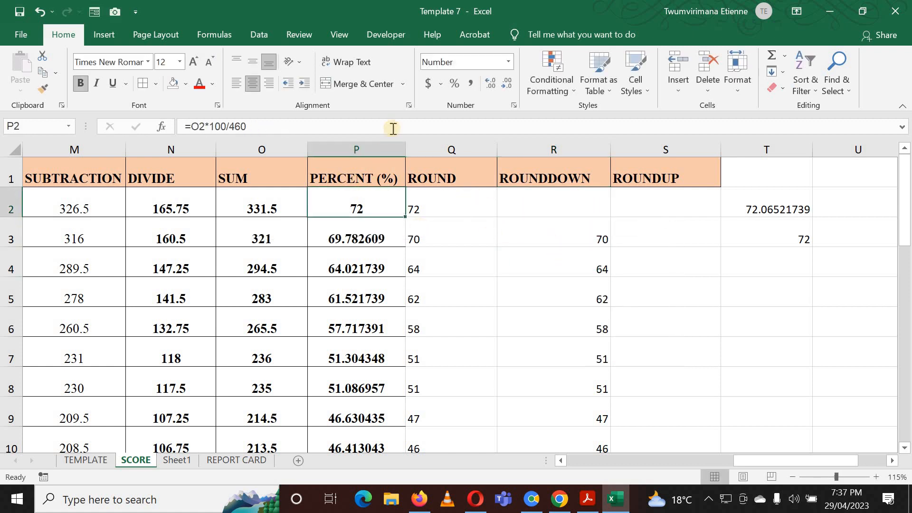
click(496, 86)
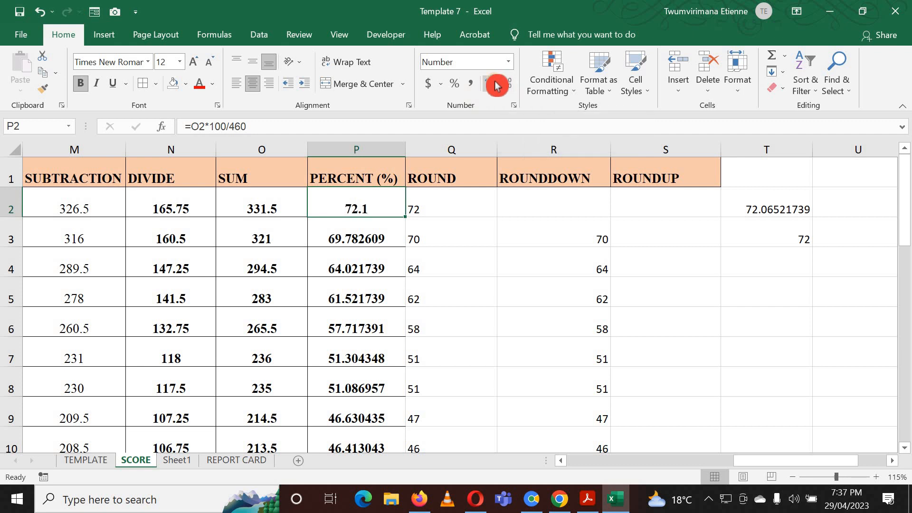
click(496, 85)
click(496, 86)
click(496, 86)
click(496, 85)
click(496, 86)
click(668, 236)
Enter =ROUNDDOWN(P2,0) in R2 and fill it down the ROUNDDOWN column.
click(552, 199)
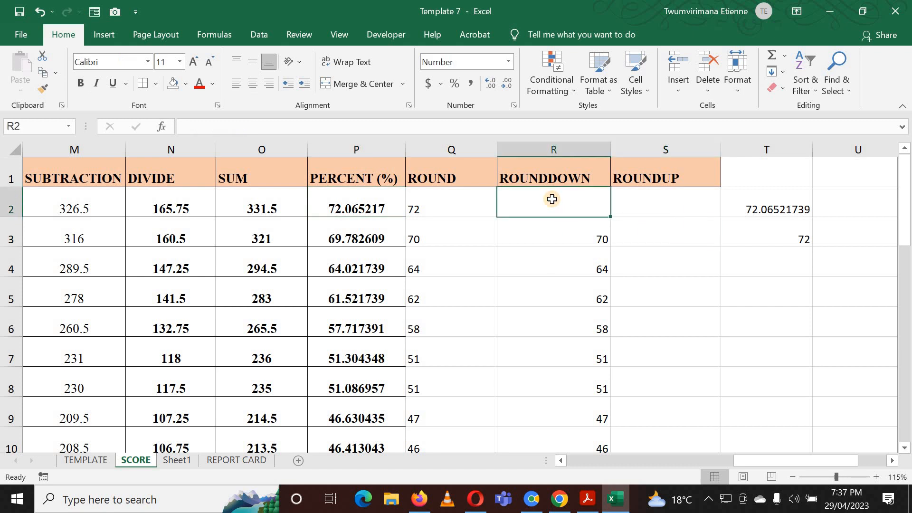
text(=R)
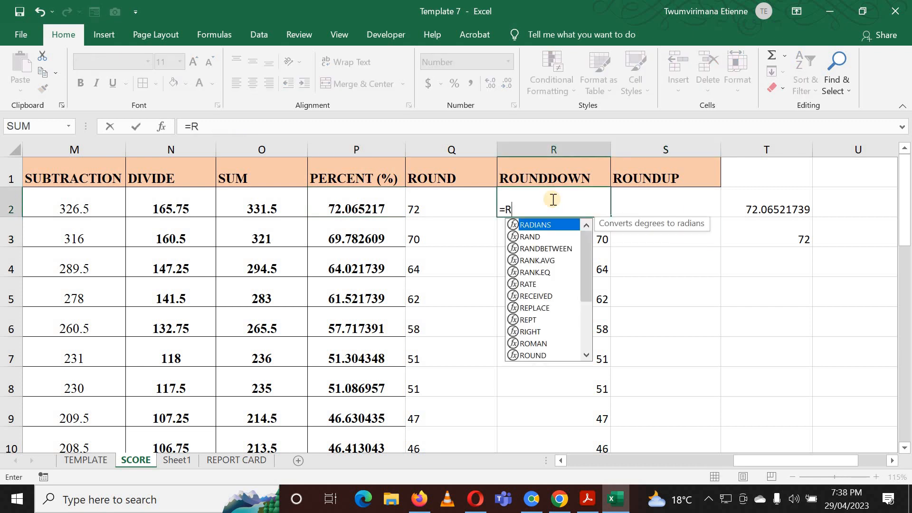
text(OUND)
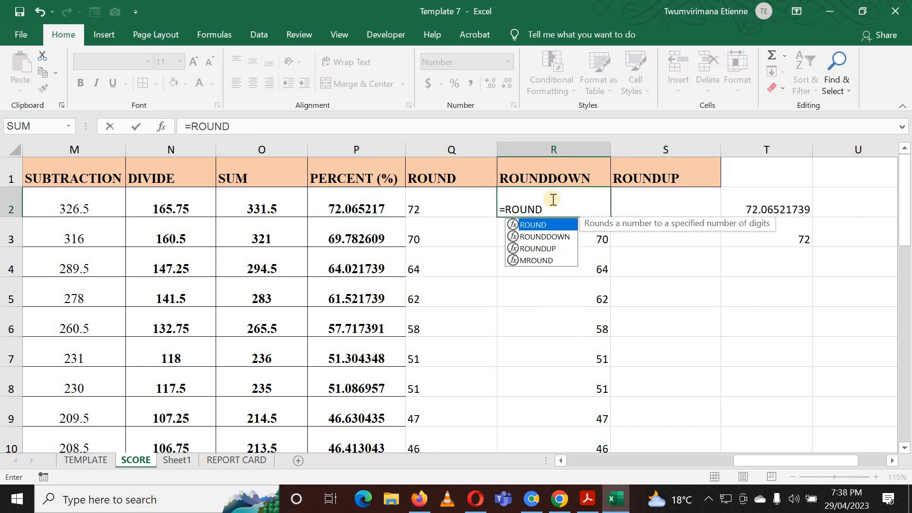
text(DOW)
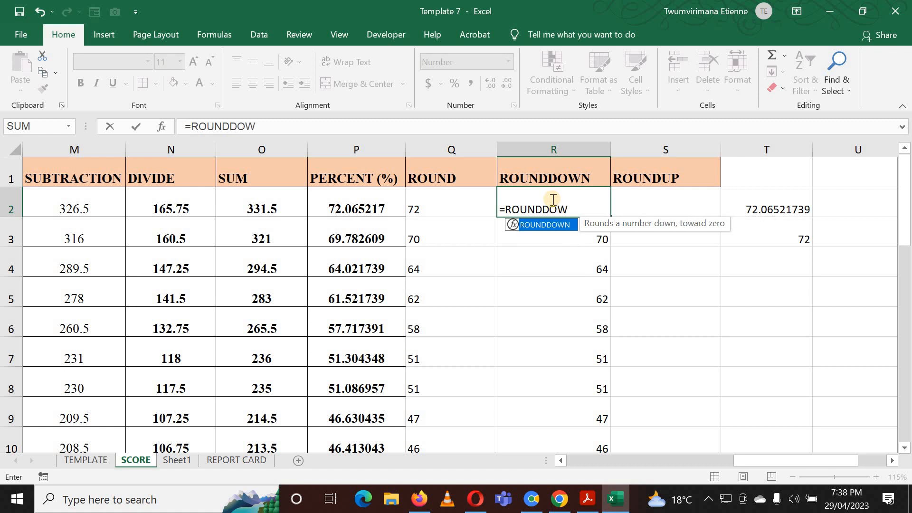
text(N()
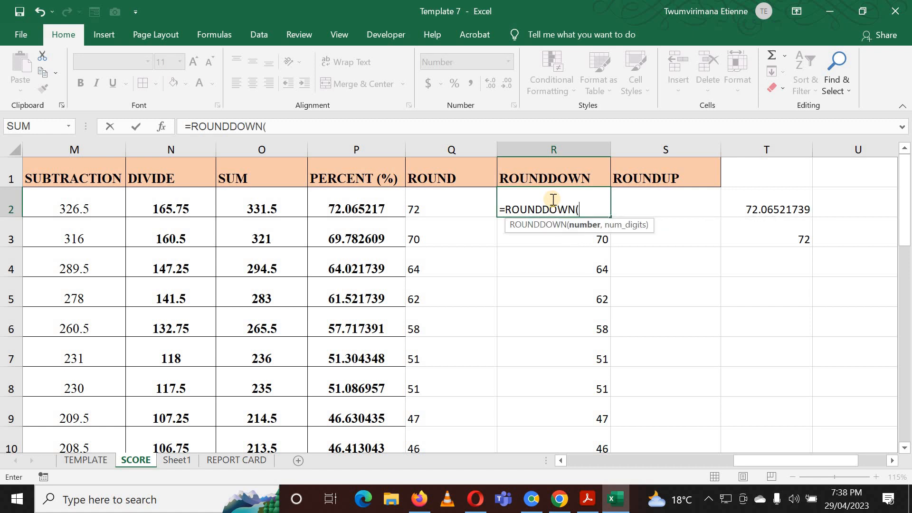
click(380, 209)
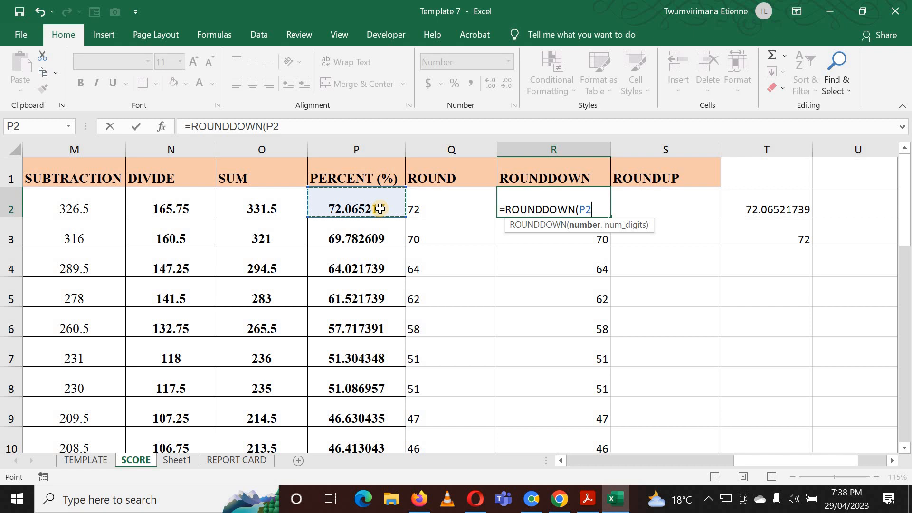
text(')
text(,)
text(0)
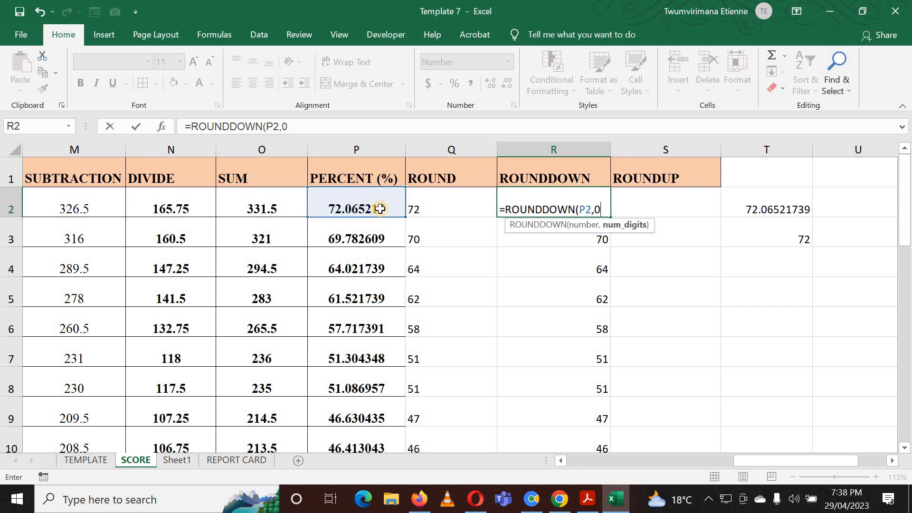
text())
key(Return)
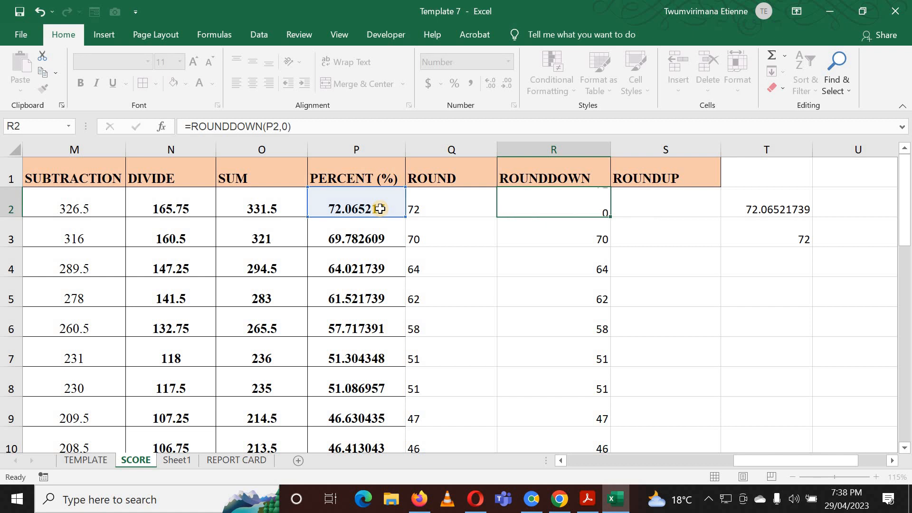
click(582, 205)
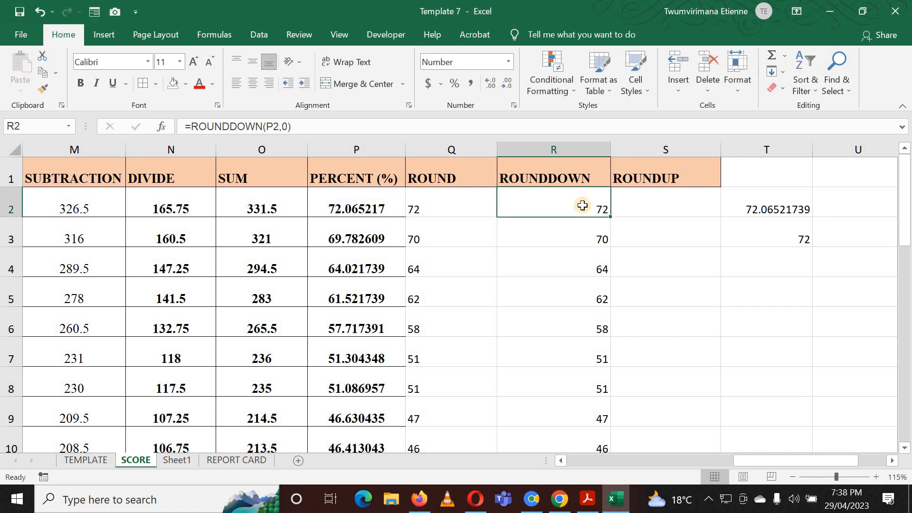
double_click(612, 216)
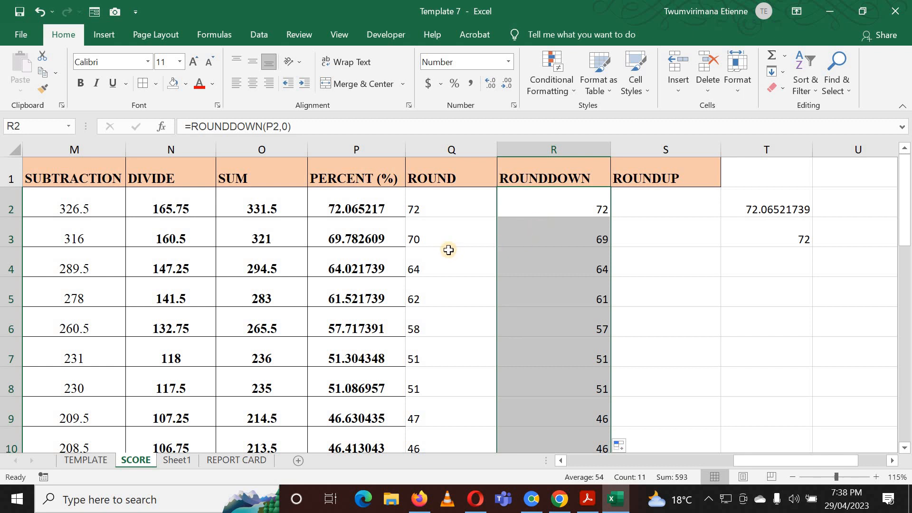
Compare the PERCENT values in column P with the ROUNDDOWN results down the column.
click(335, 210)
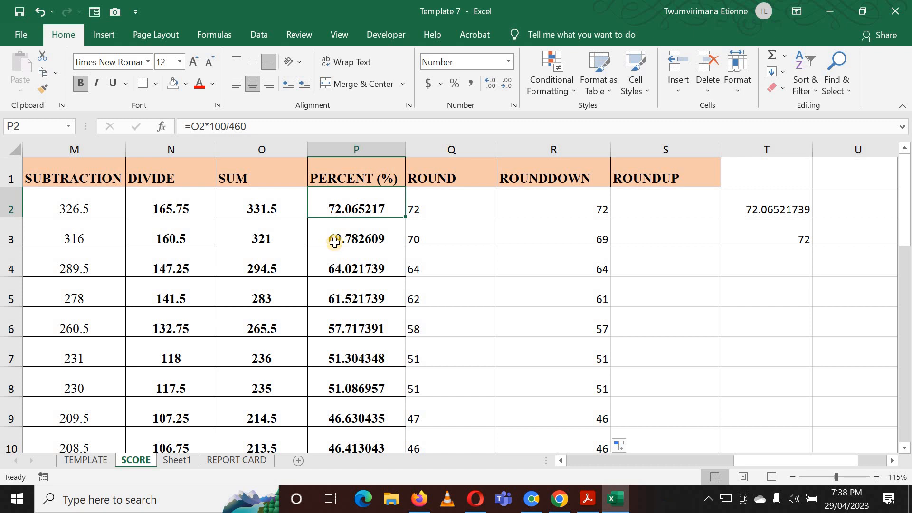
click(333, 243)
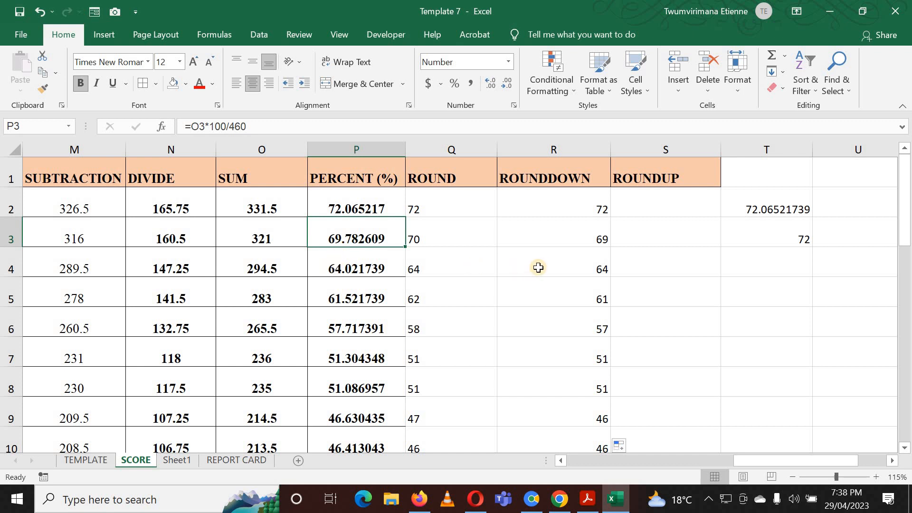
scroll(356, 306, down, 1)
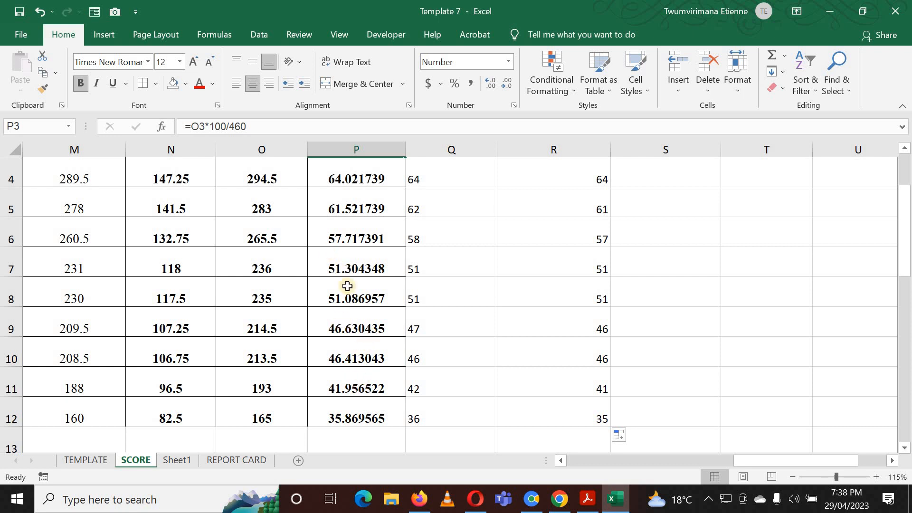
scroll(348, 279, up, 1)
scroll(348, 279, up, 1)
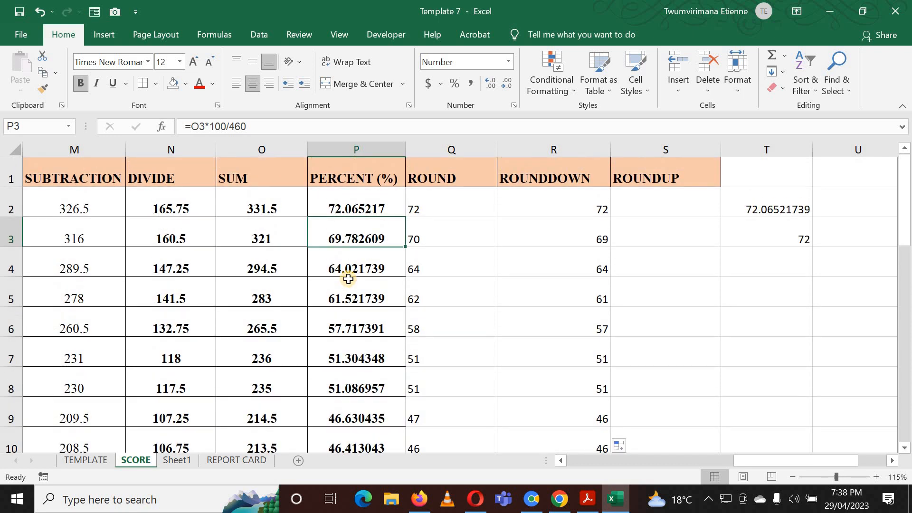
Compare the PERCENT value in P11 with its ROUND result in Q11.
scroll(348, 279, down, 1)
scroll(337, 285, up, 1)
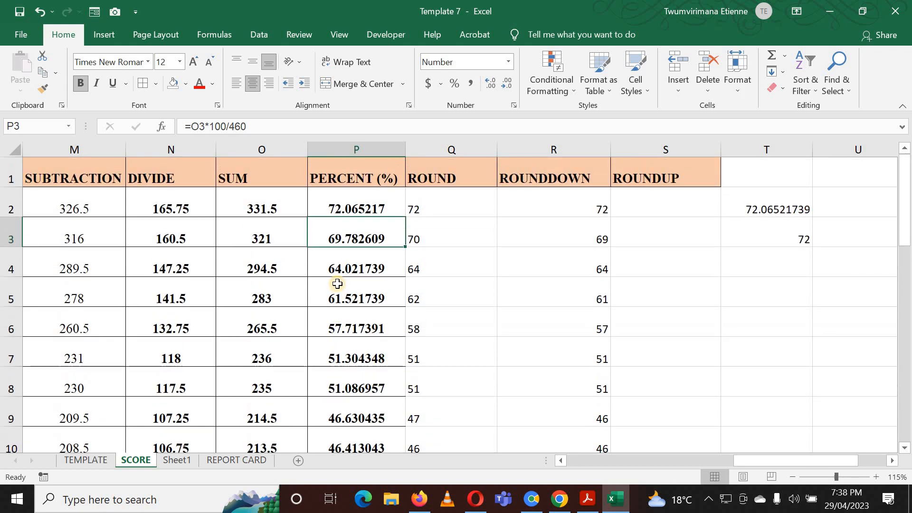
scroll(337, 283, down, 1)
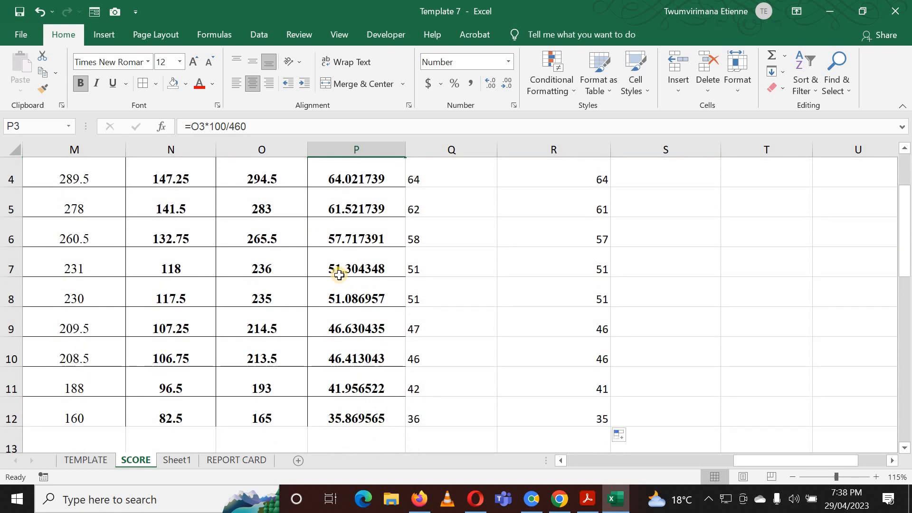
click(356, 393)
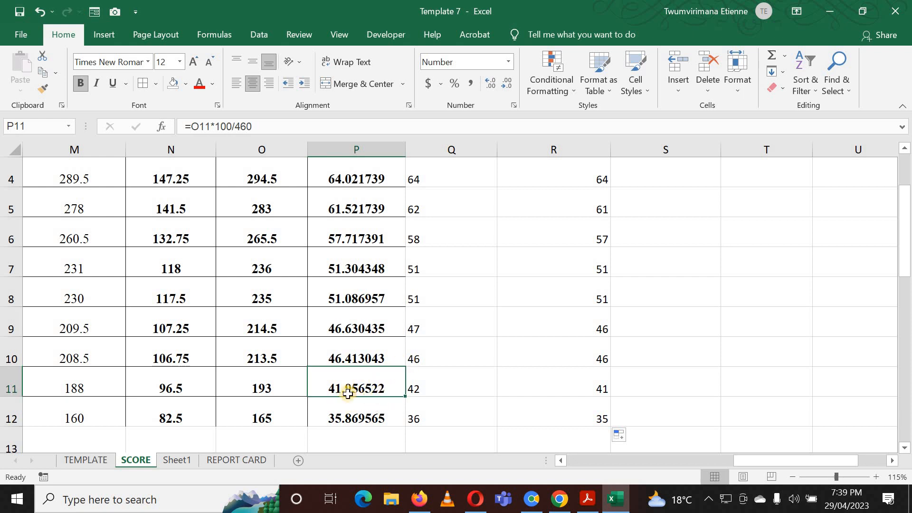
click(441, 387)
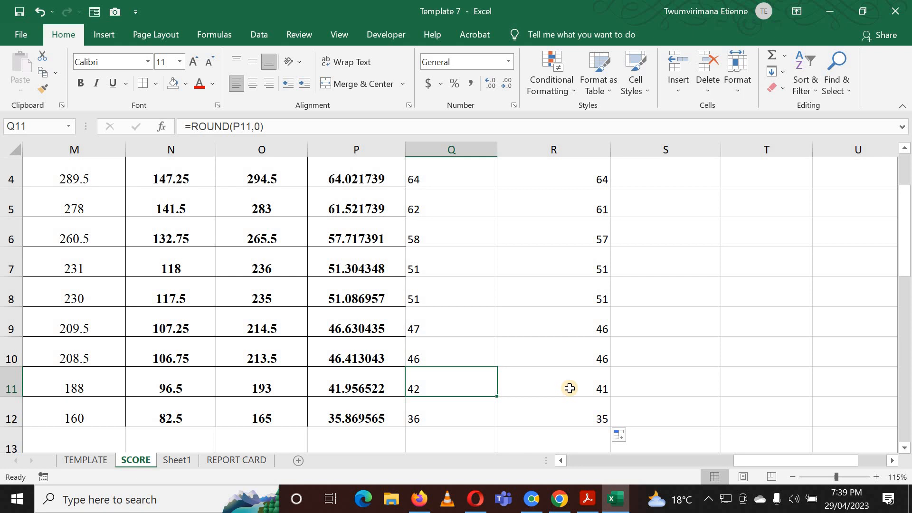
scroll(444, 307, up, 1)
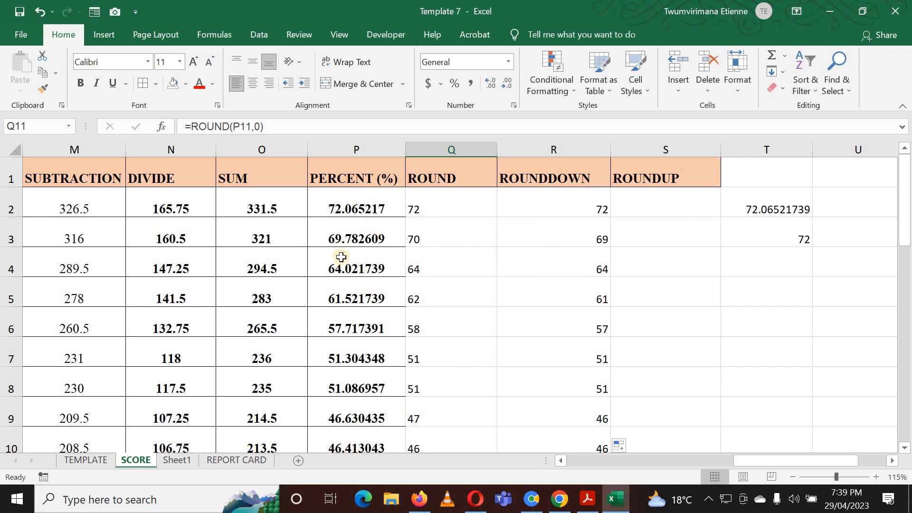
scroll(475, 315, down, 2)
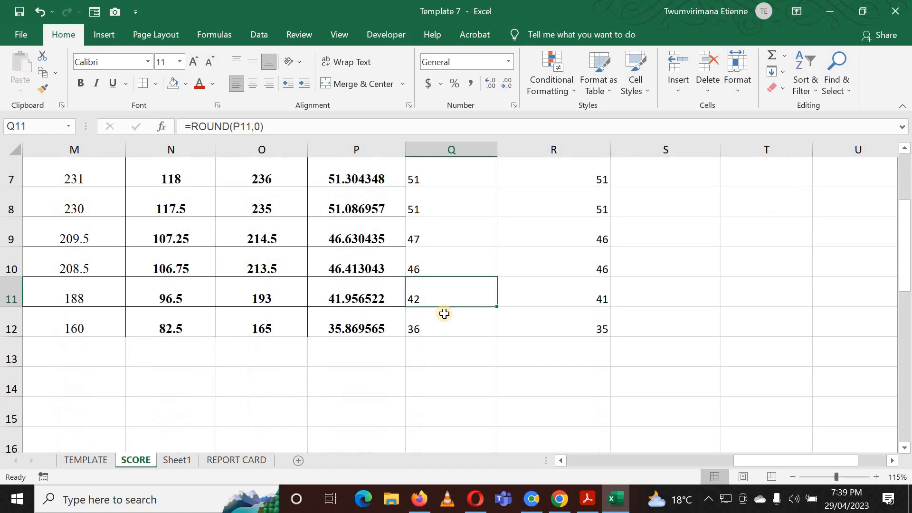
click(359, 290)
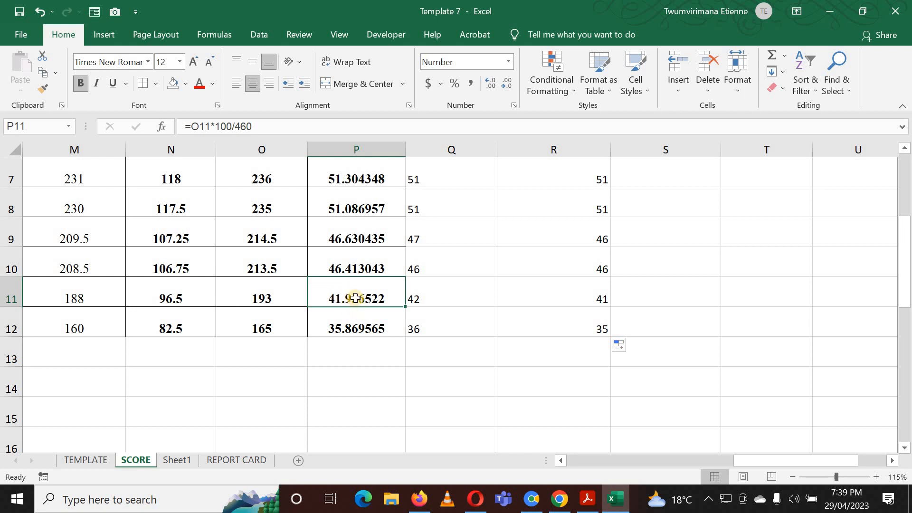
scroll(355, 298, up, 2)
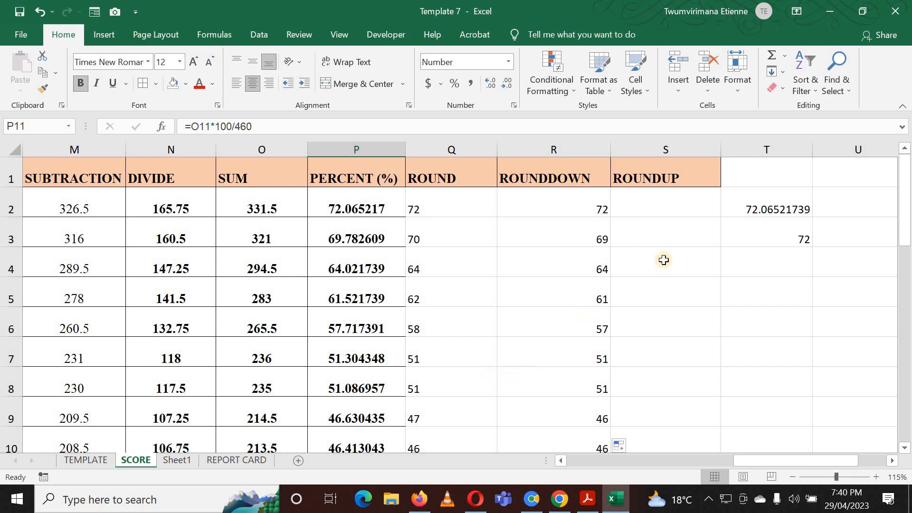
Enter =ROUNDUP(P2,0) in S2 under the ROUNDUP heading.
click(662, 209)
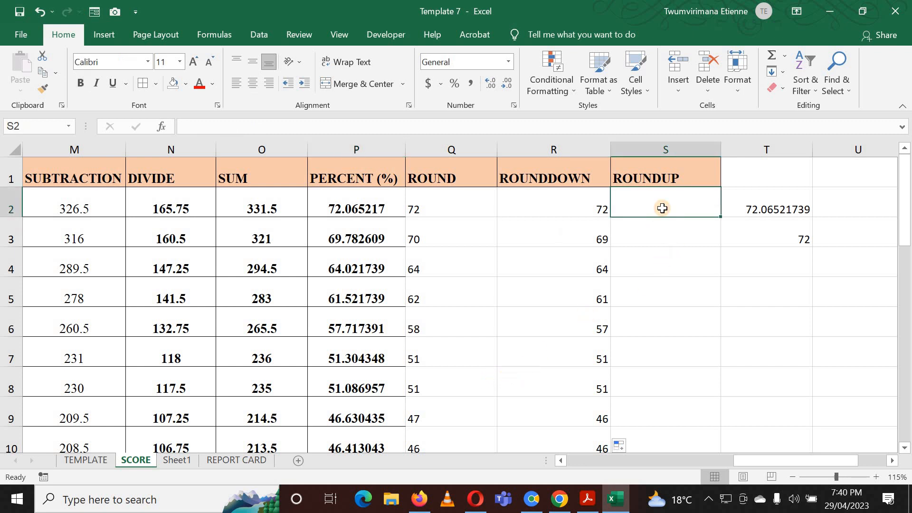
text(=)
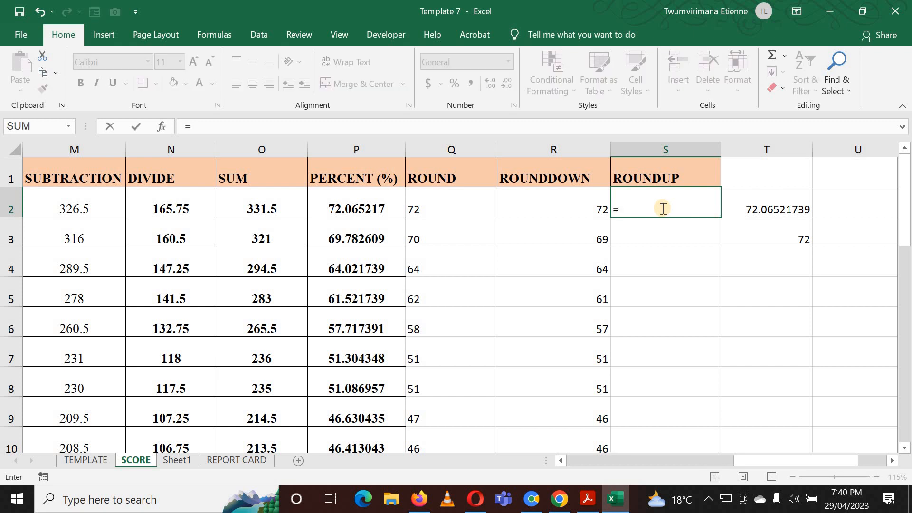
text(ROUND)
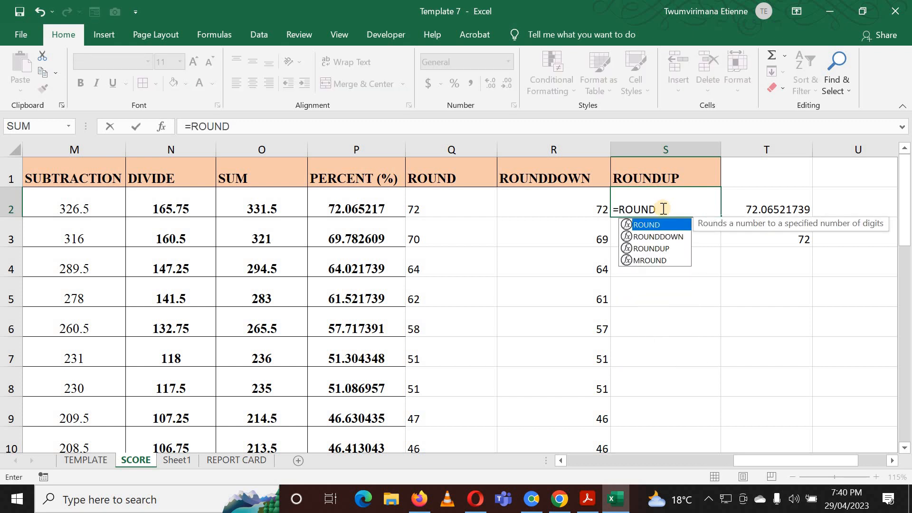
text(UP)
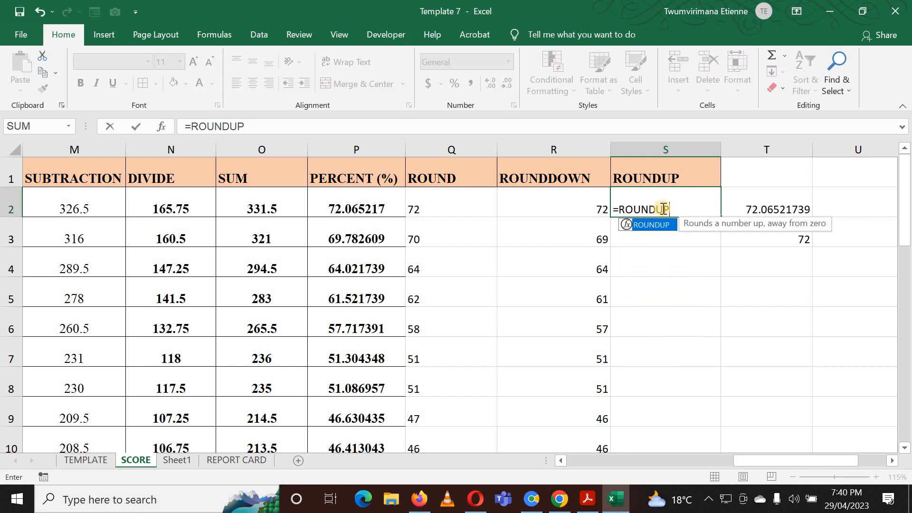
text(()
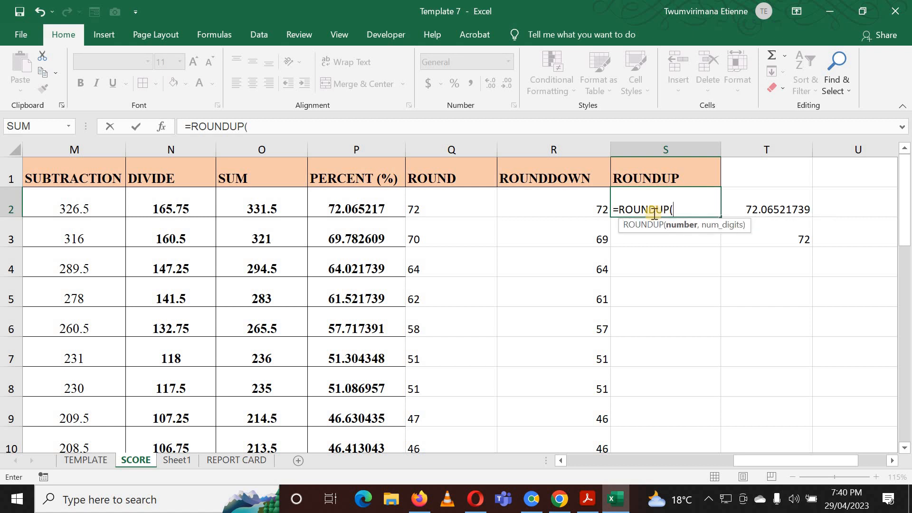
click(330, 202)
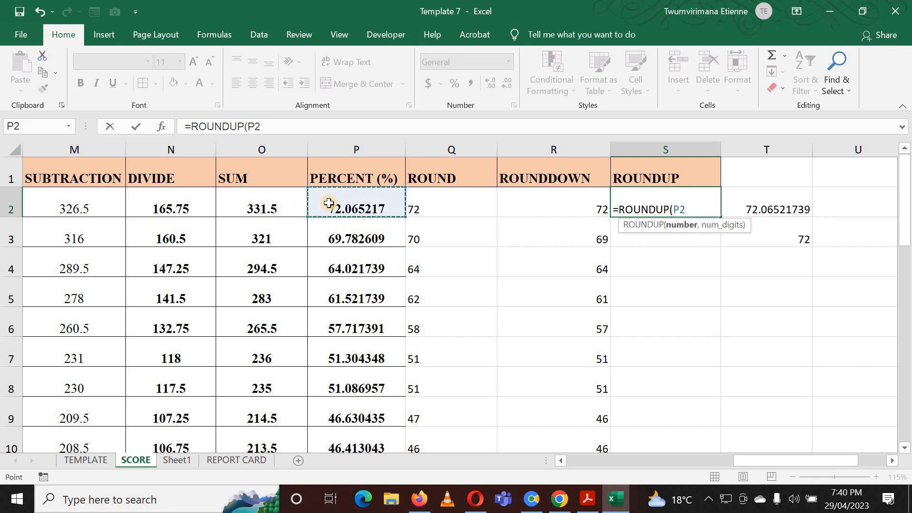
text(,)
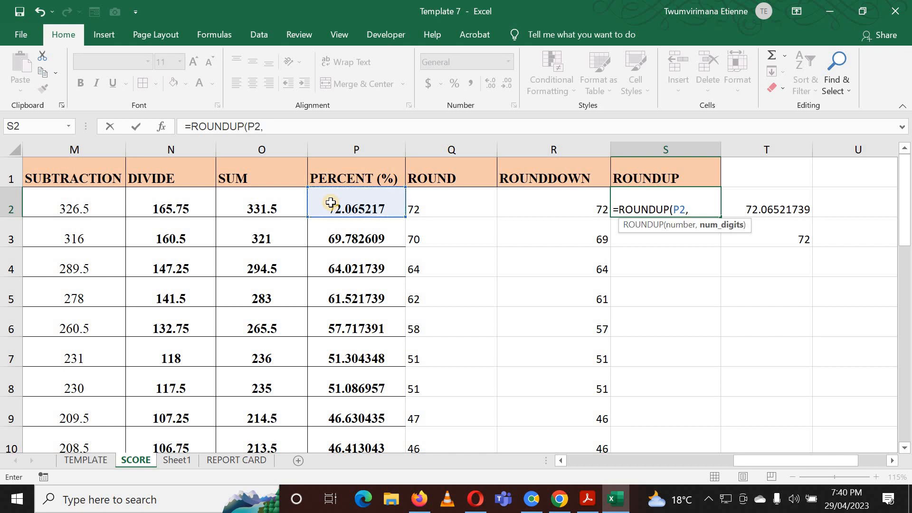
text(0))
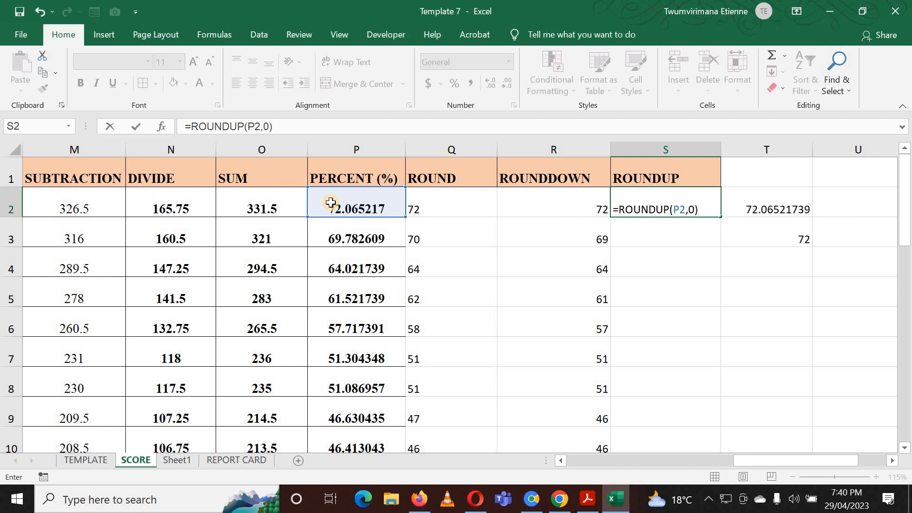
key(Return)
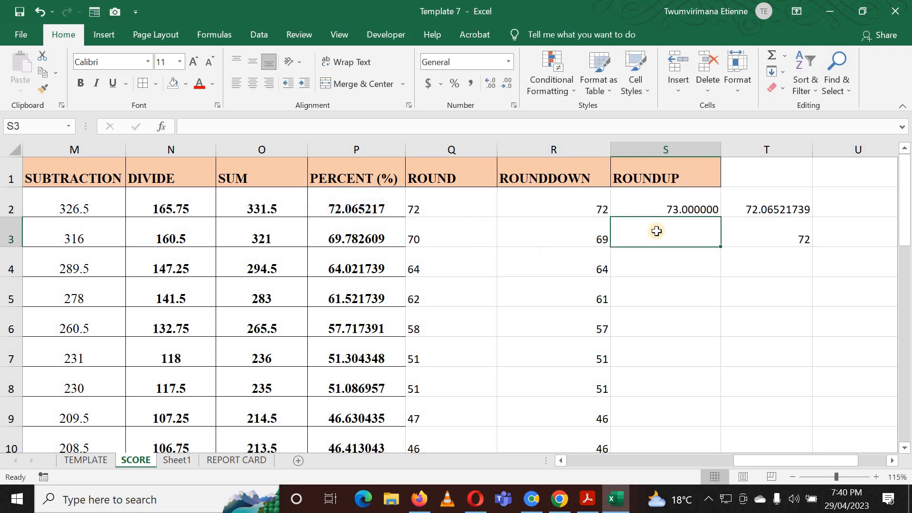
Set S2's number format to General and fill the ROUNDUP formula down the column.
click(669, 213)
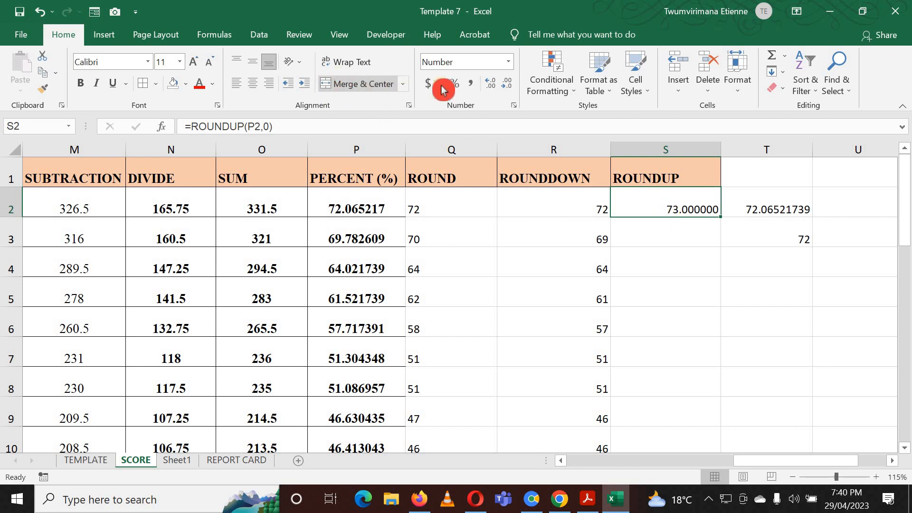
click(508, 69)
click(489, 80)
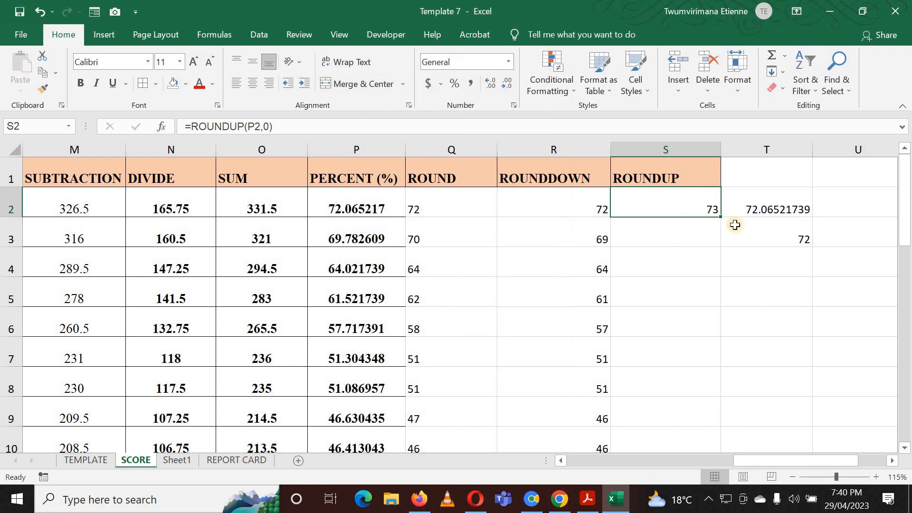
click(733, 224)
click(708, 205)
double_click(720, 216)
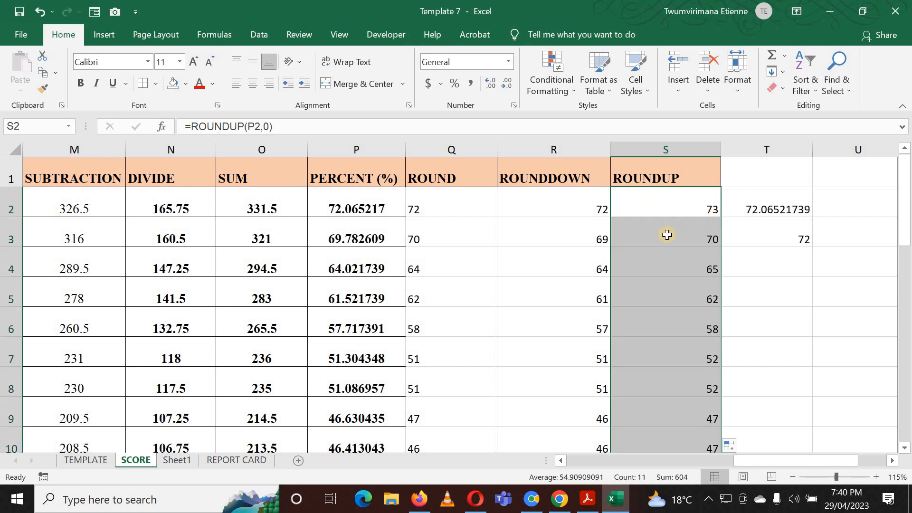
Compare the PERCENT values in column P with the ROUNDUP results down the column.
click(366, 238)
click(696, 245)
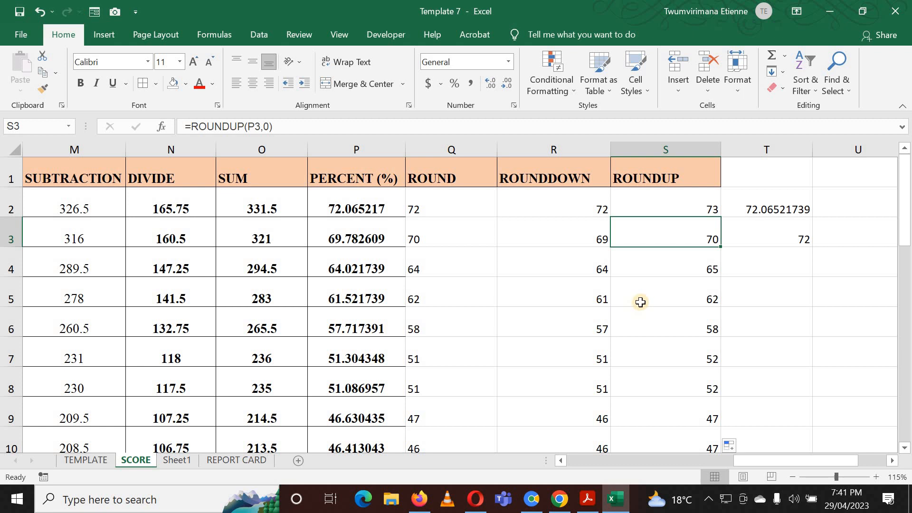
scroll(640, 302, down, 1)
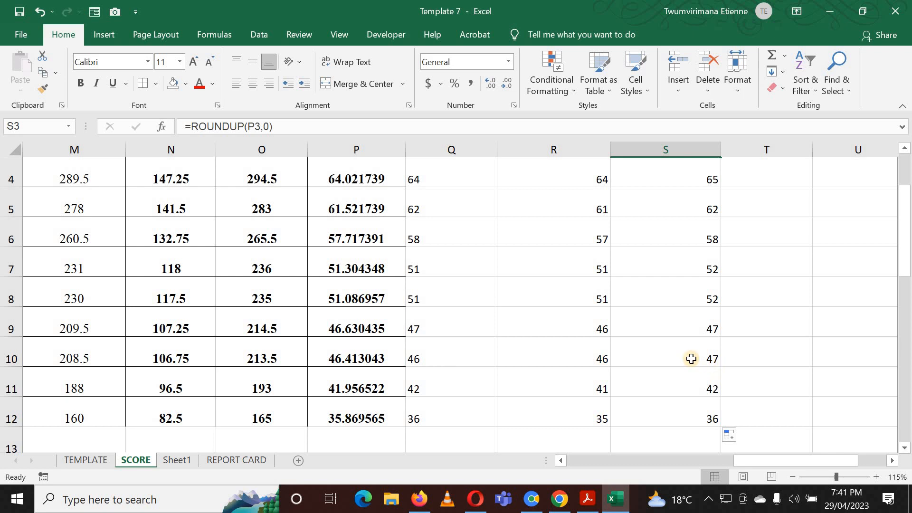
scroll(354, 238, up, 1)
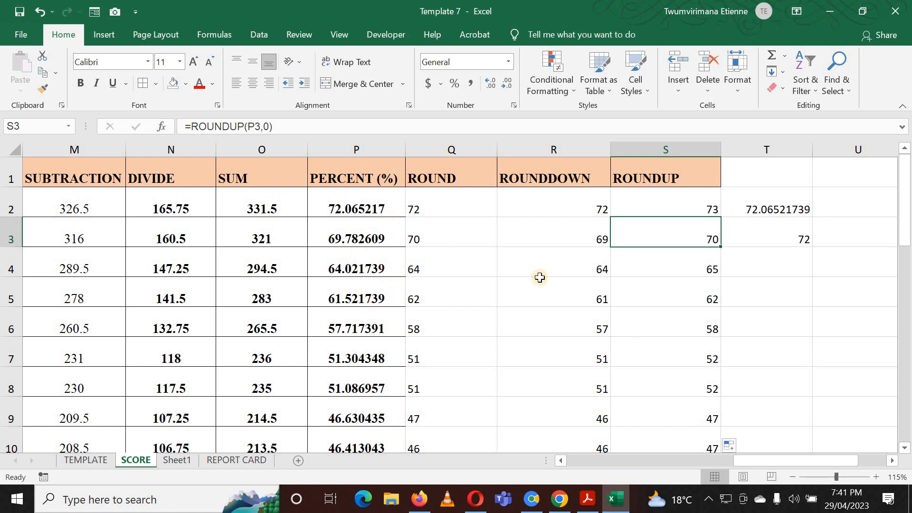
click(654, 207)
click(657, 241)
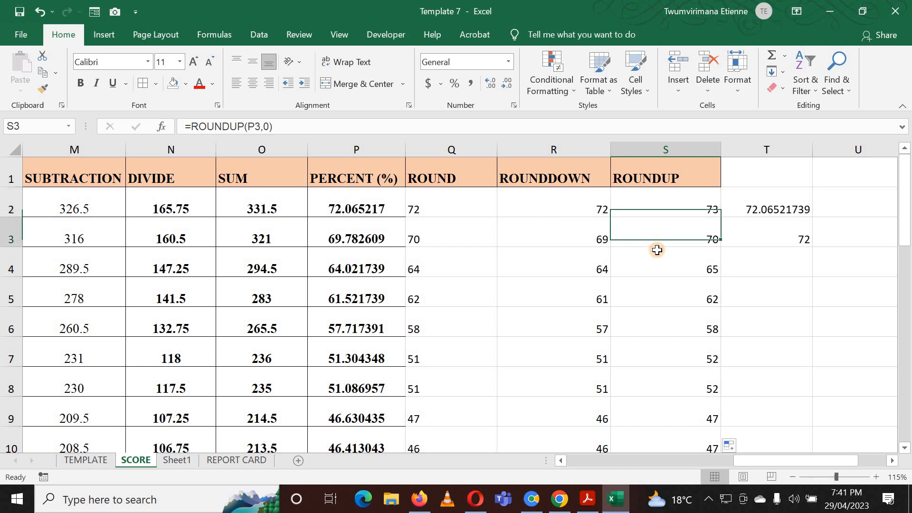
click(663, 212)
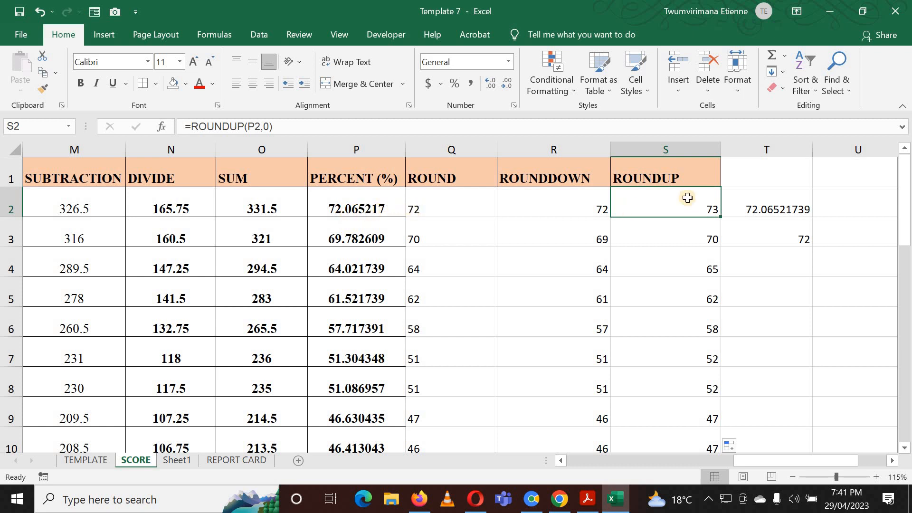
Review the ROUND, ROUNDDOWN and ROUNDUP headings and their row 2 results side by side.
click(438, 210)
click(548, 210)
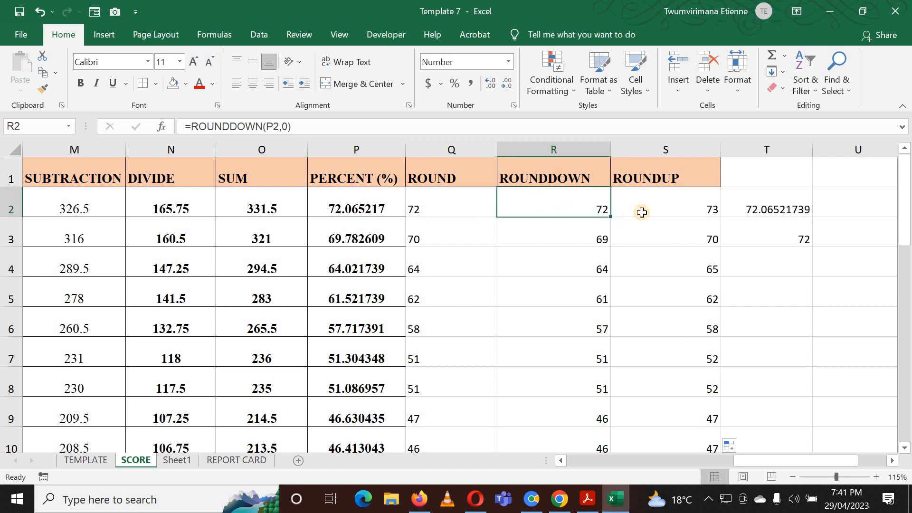
click(642, 209)
click(440, 179)
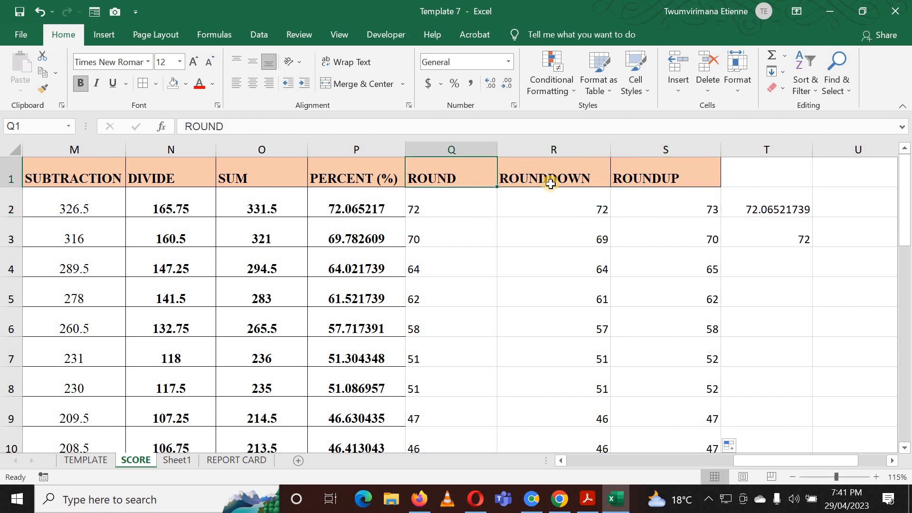
click(550, 184)
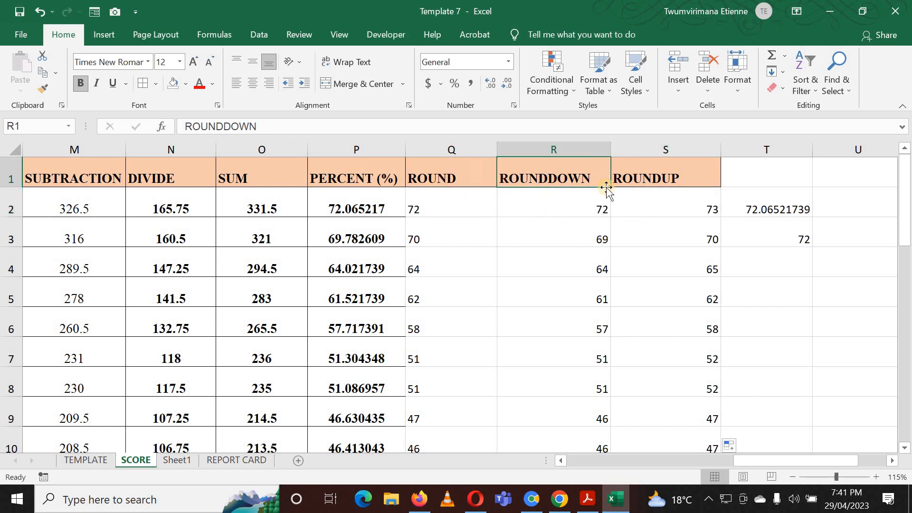
click(663, 187)
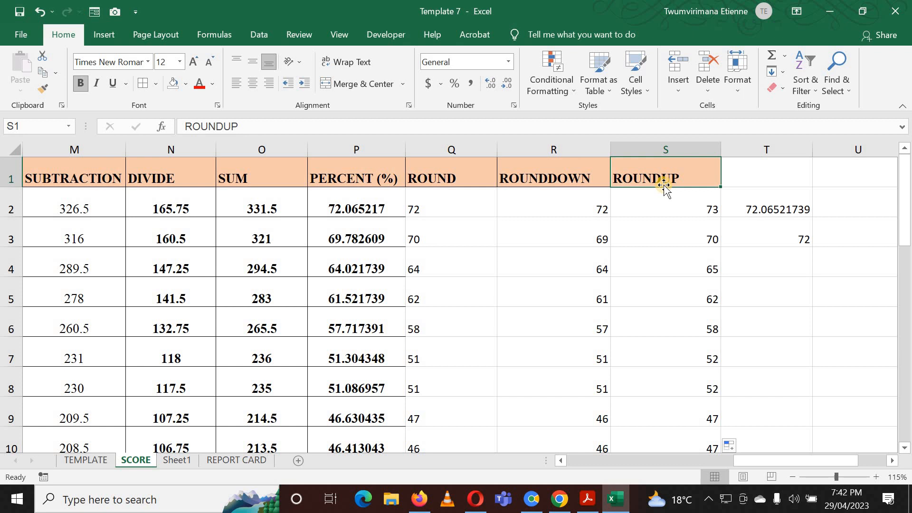
click(643, 208)
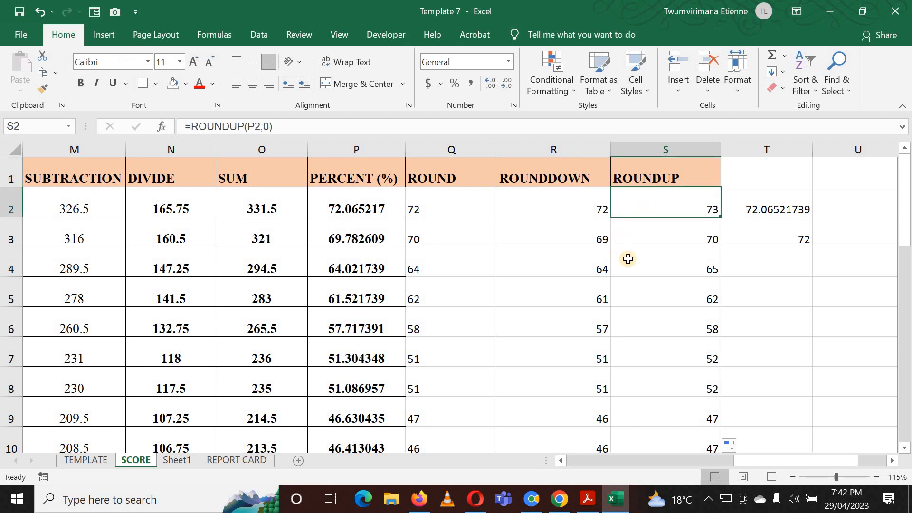